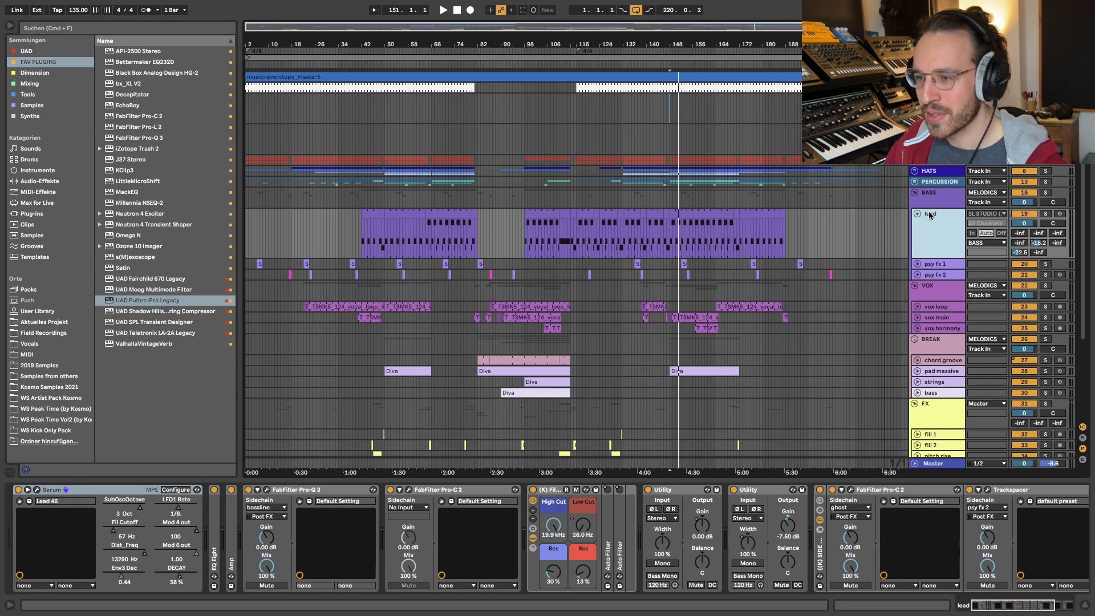
Select bars 116 to 122 of the lead clip, solo the lead track and open its Serum synth
left_click(580, 236)
key("z")
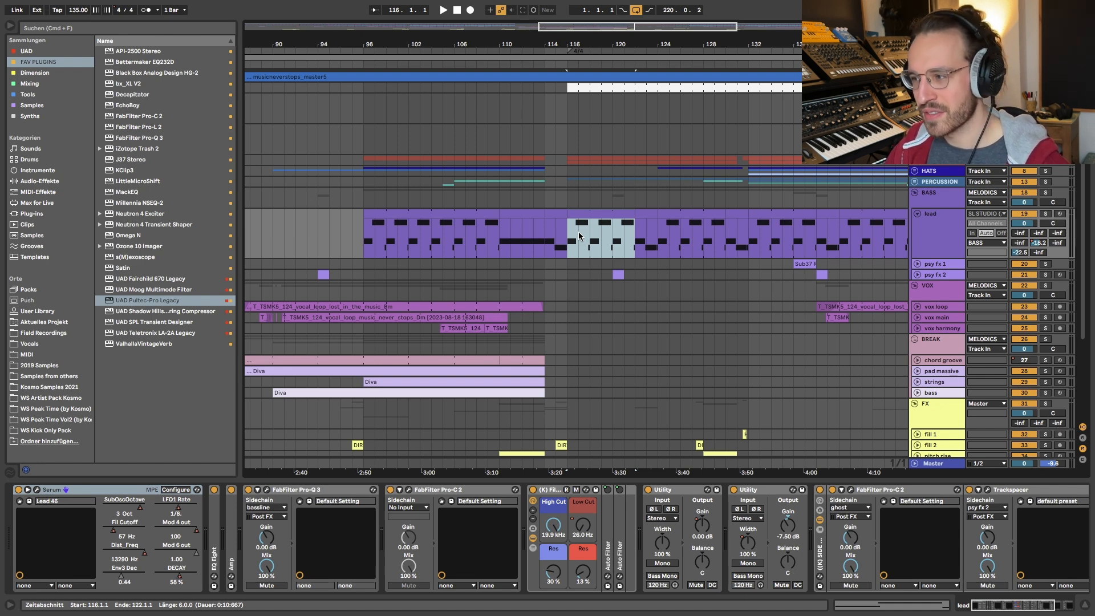
key("s")
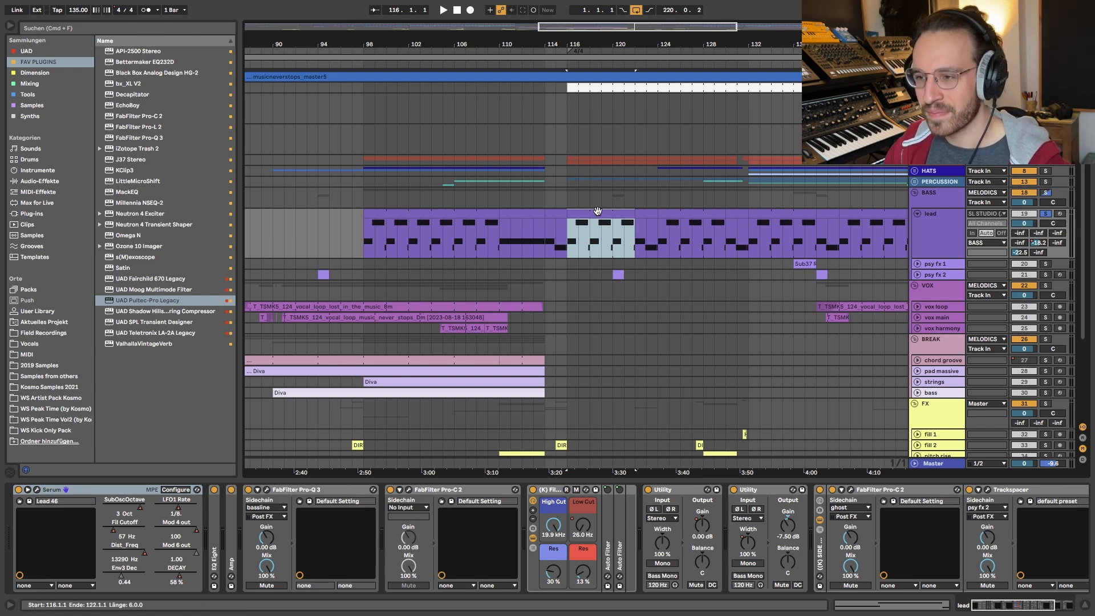
left_click(37, 490)
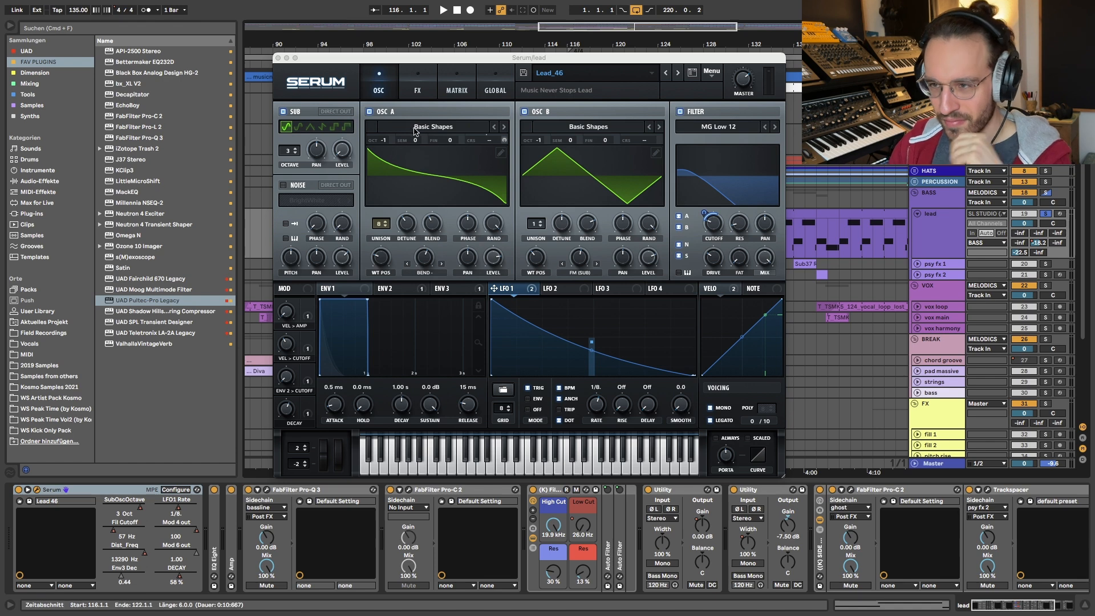
Review the Lead_46 patch's effects, modulation matrix and oscillator pages in Serum
left_click(409, 94)
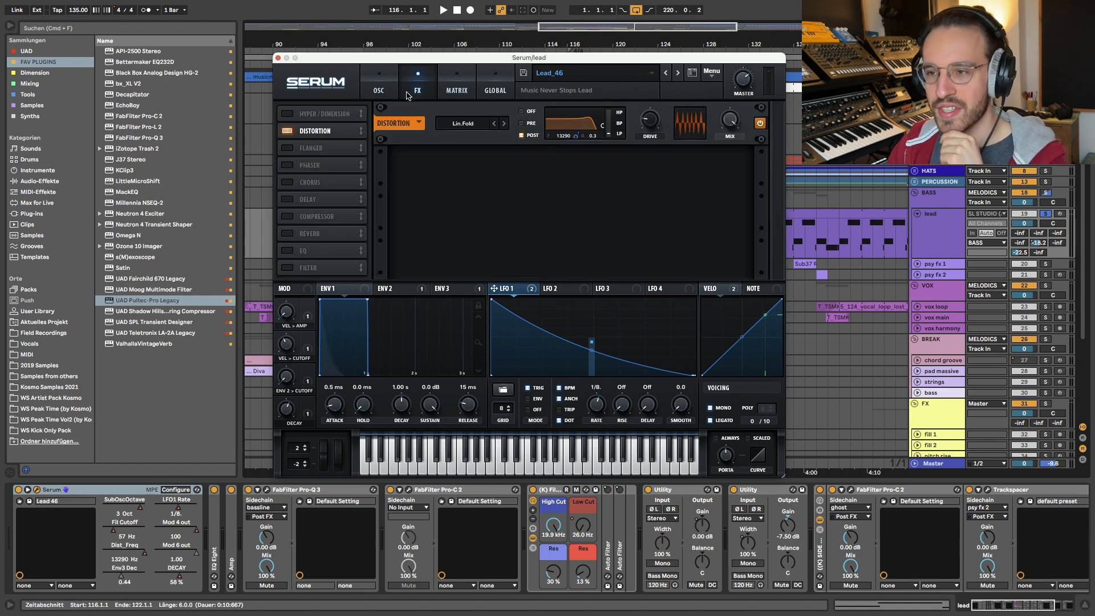
left_click(465, 80)
scroll(411, 215, "down", 2)
scroll(410, 216, "up", 2)
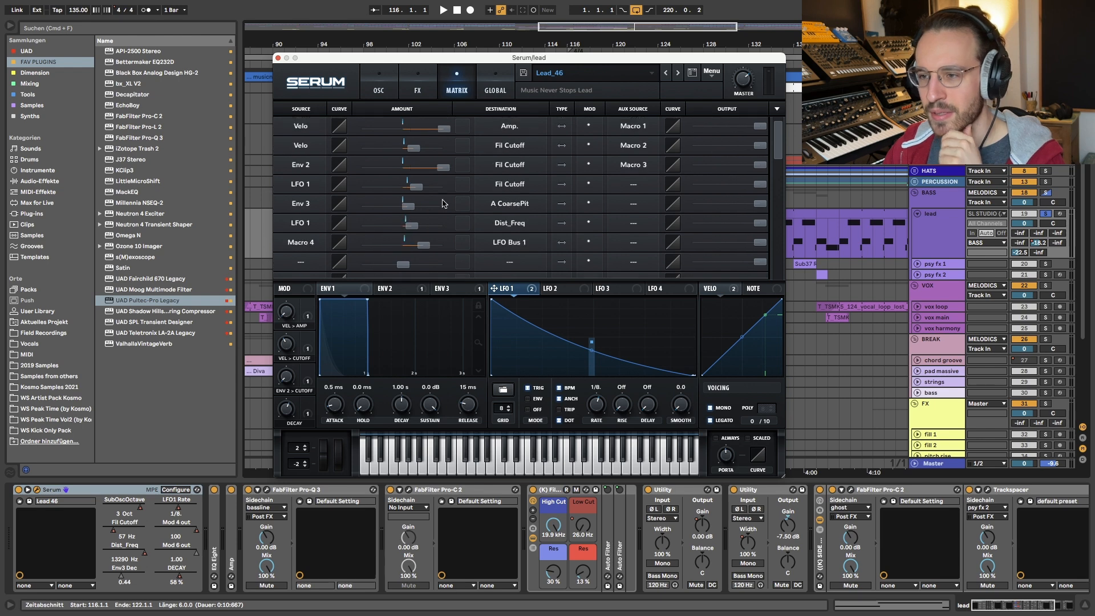
left_click(385, 81)
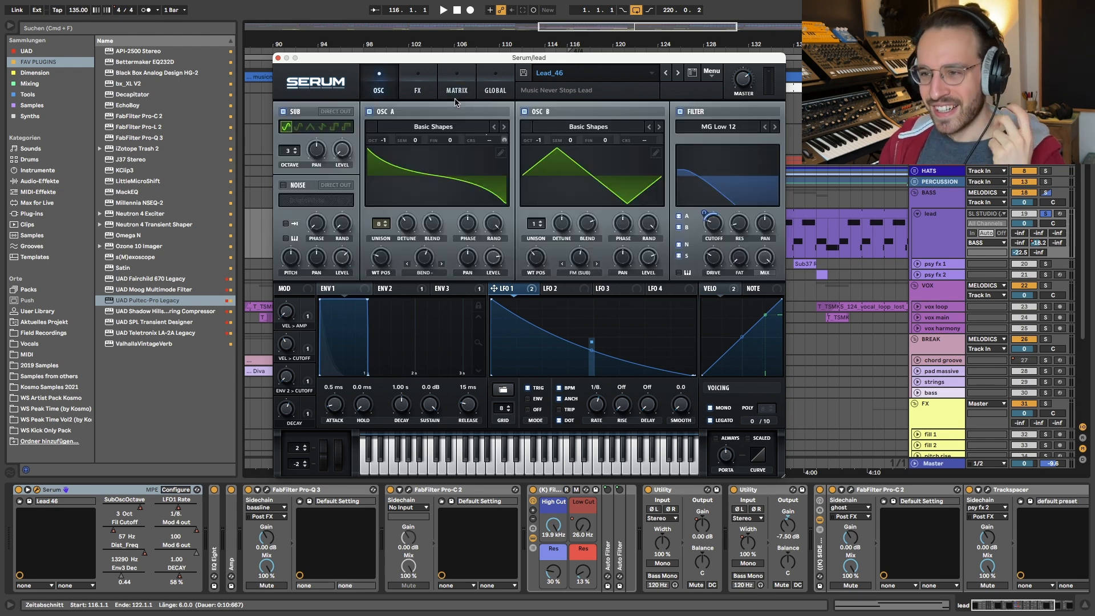
left_click(448, 80)
Audition the lead with Serum's Distortion effect bypassed, and again with it re-enabled
left_click(418, 92)
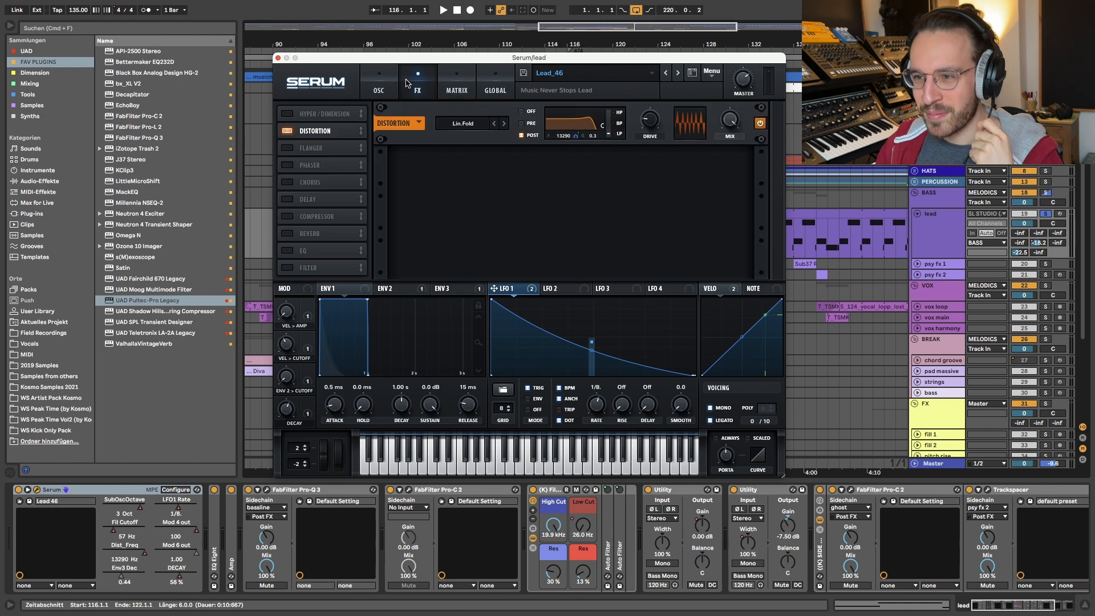
left_click(287, 132)
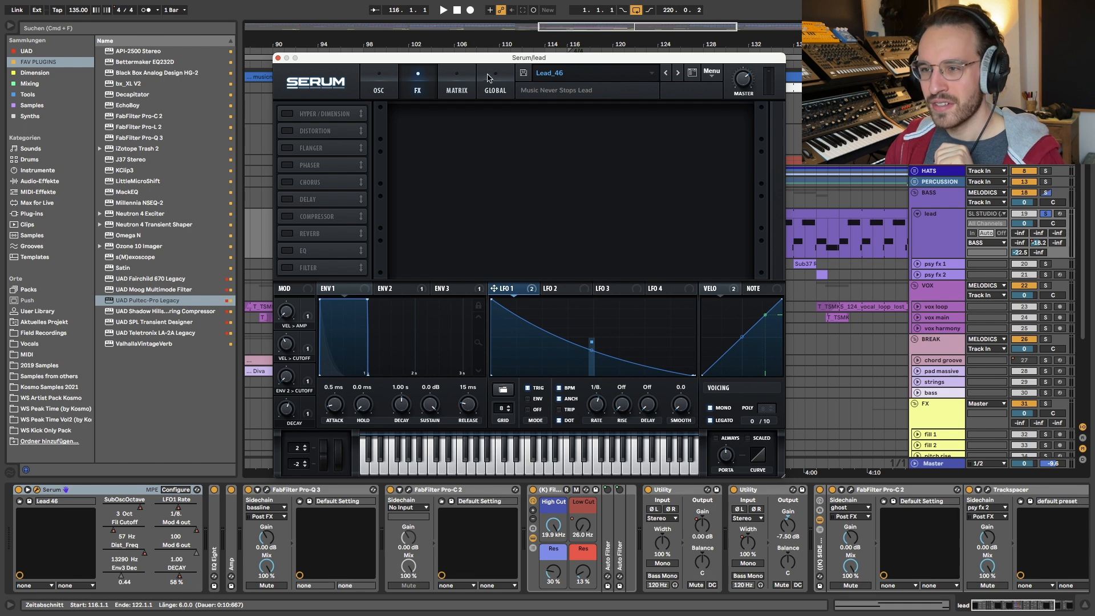
left_click_drag(489, 60, 320, 64)
key("space")
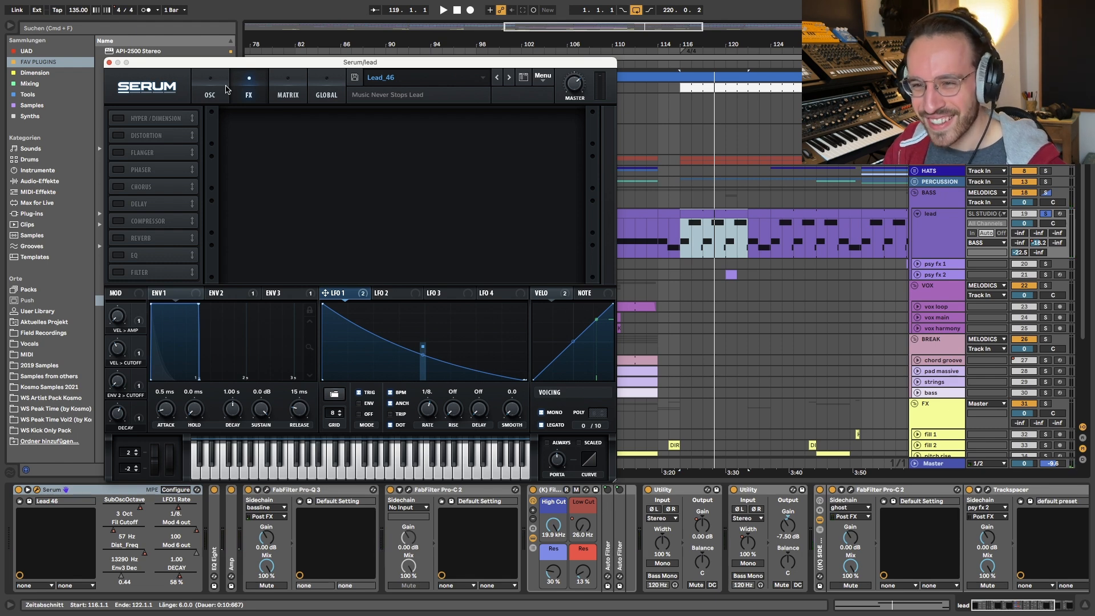
left_click(118, 135)
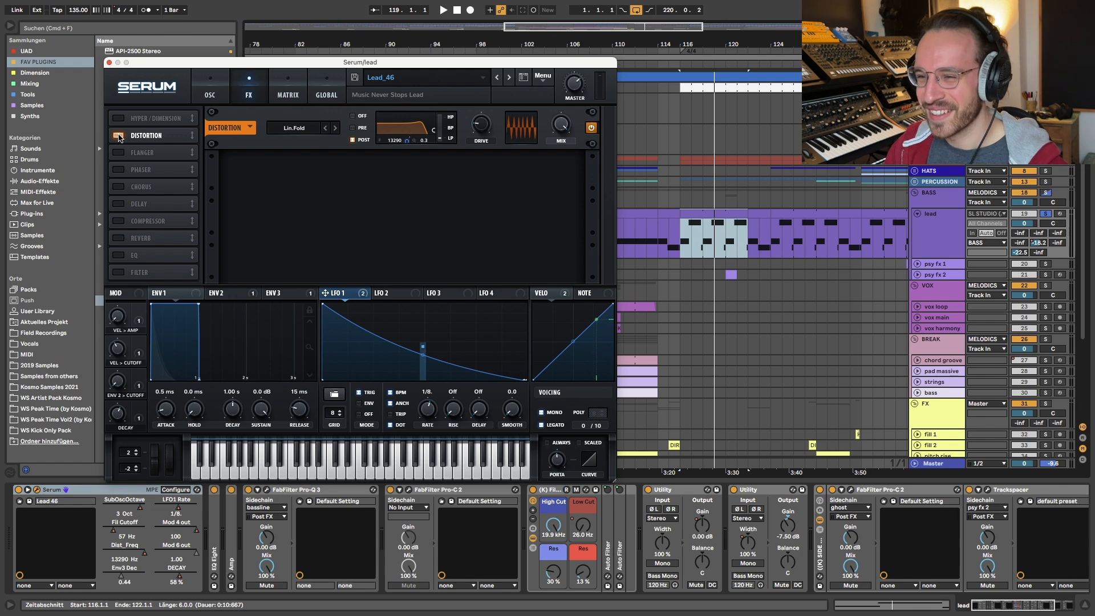
key("space")
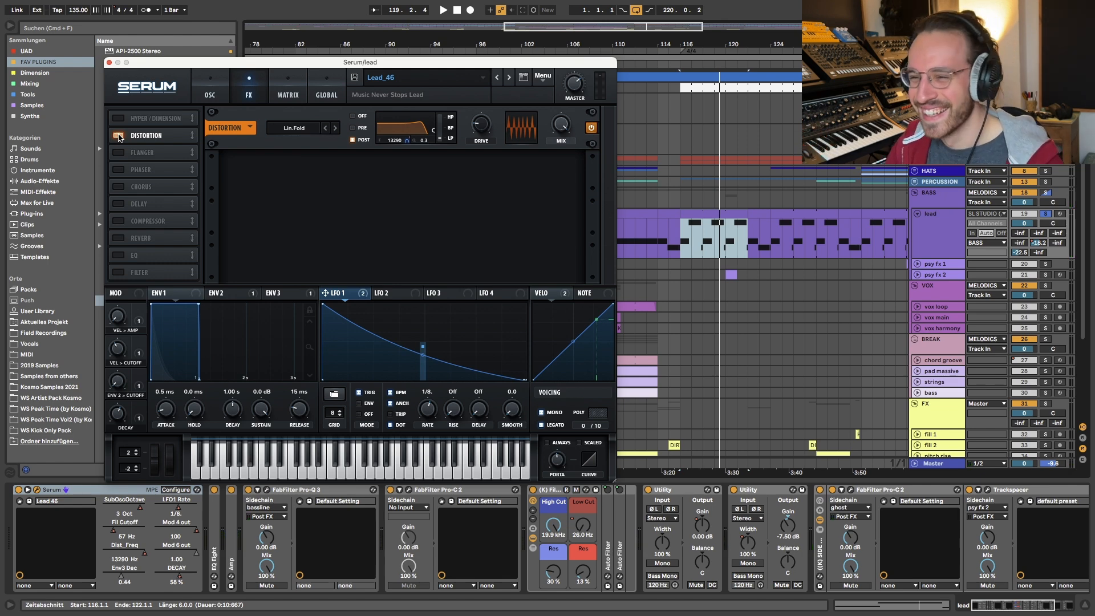
Return Serum to its oscillator page, extend the lead clip selection to bar 124 and loop bars 116 to 124
left_click(227, 81)
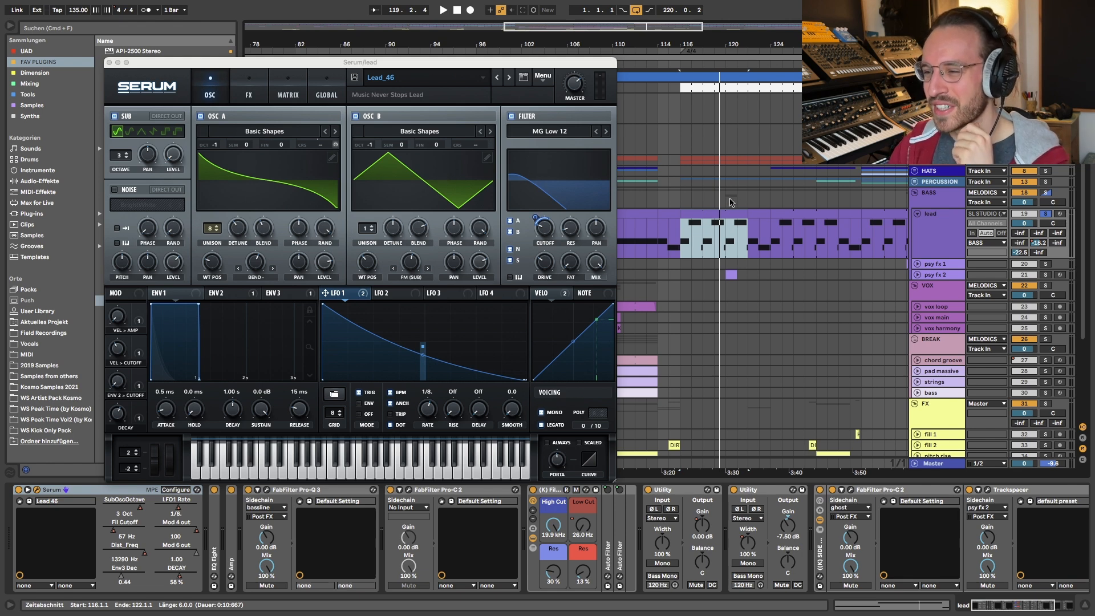
left_click(759, 209, "shift")
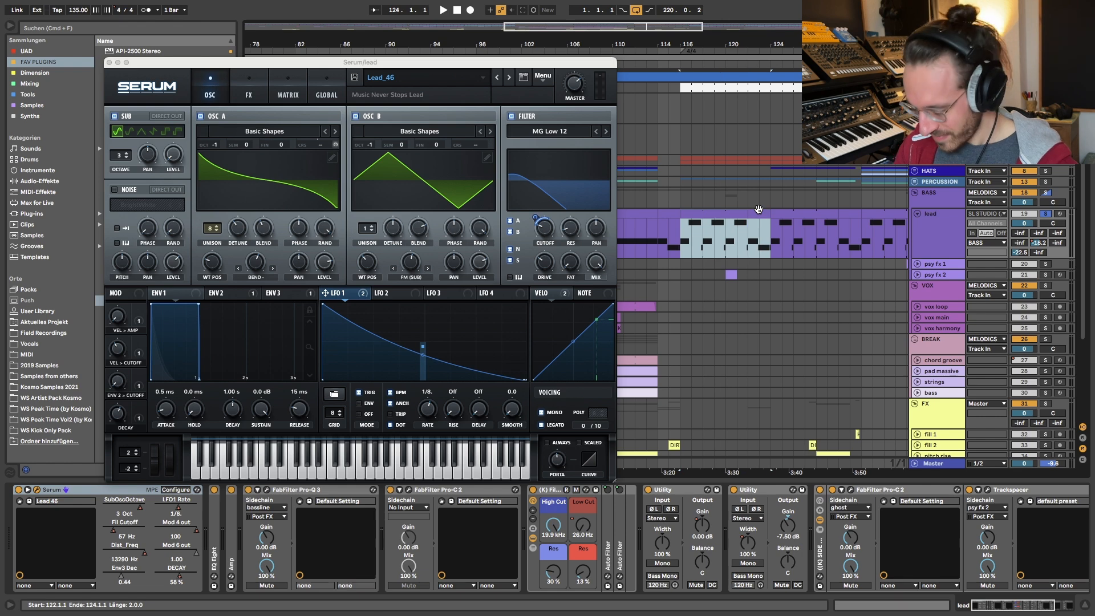
key("super+l")
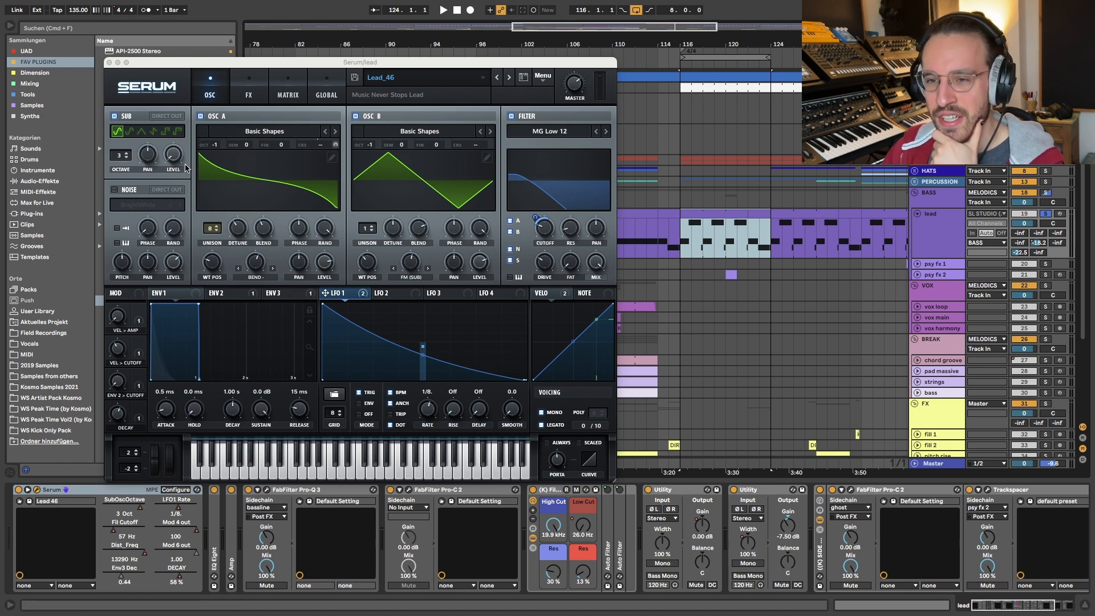
Isolate oscillator A by switching off oscillator B and the sub, and swap to oscillator B alone to audition it
left_click(356, 116)
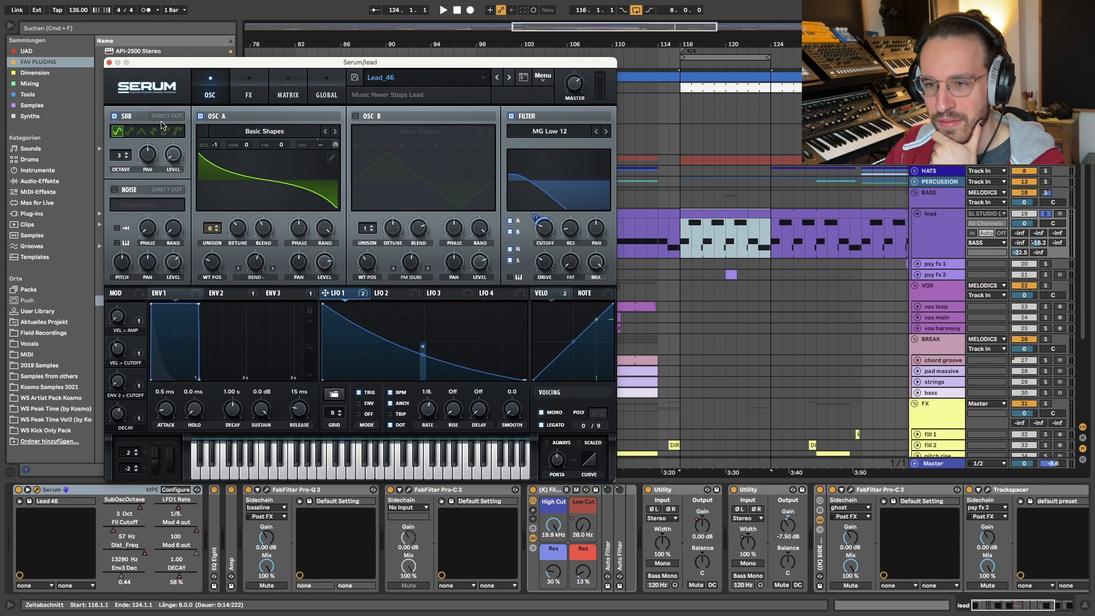
left_click(114, 117)
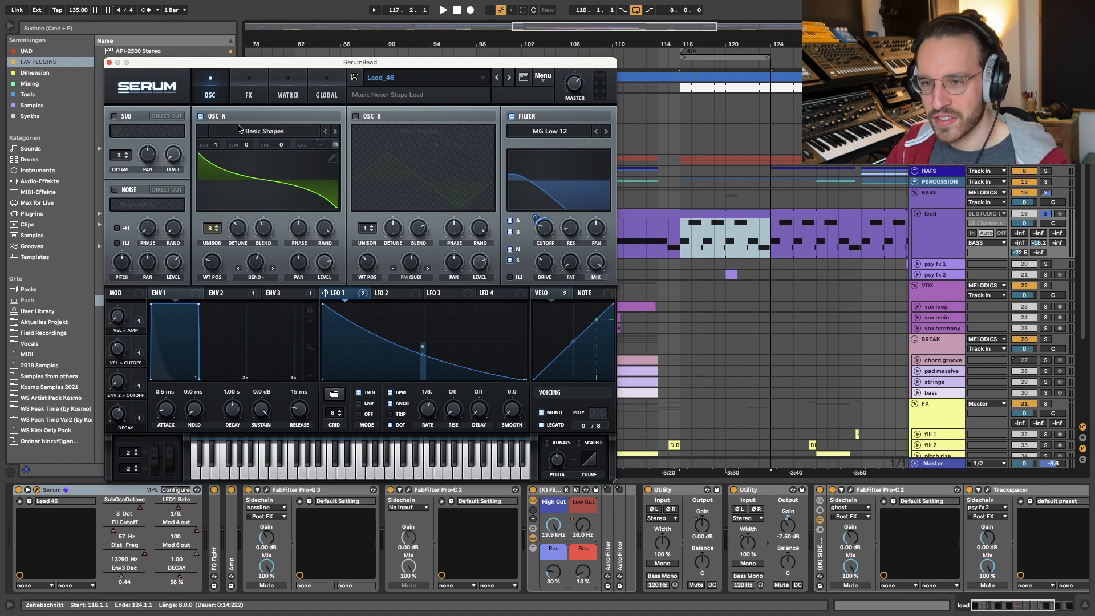
left_click(199, 115)
left_click(356, 117)
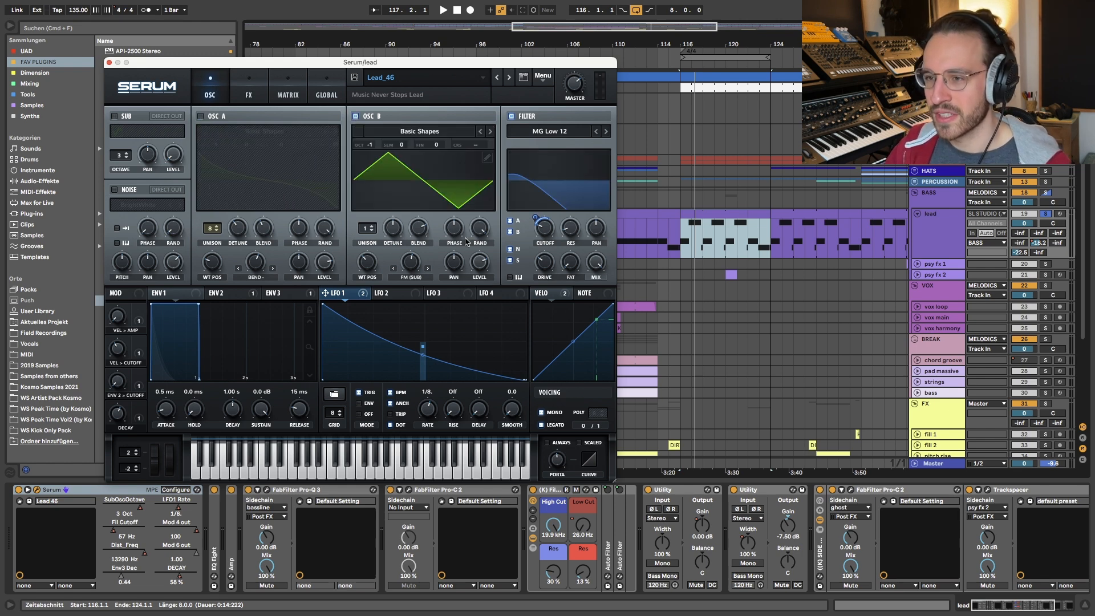
key("space")
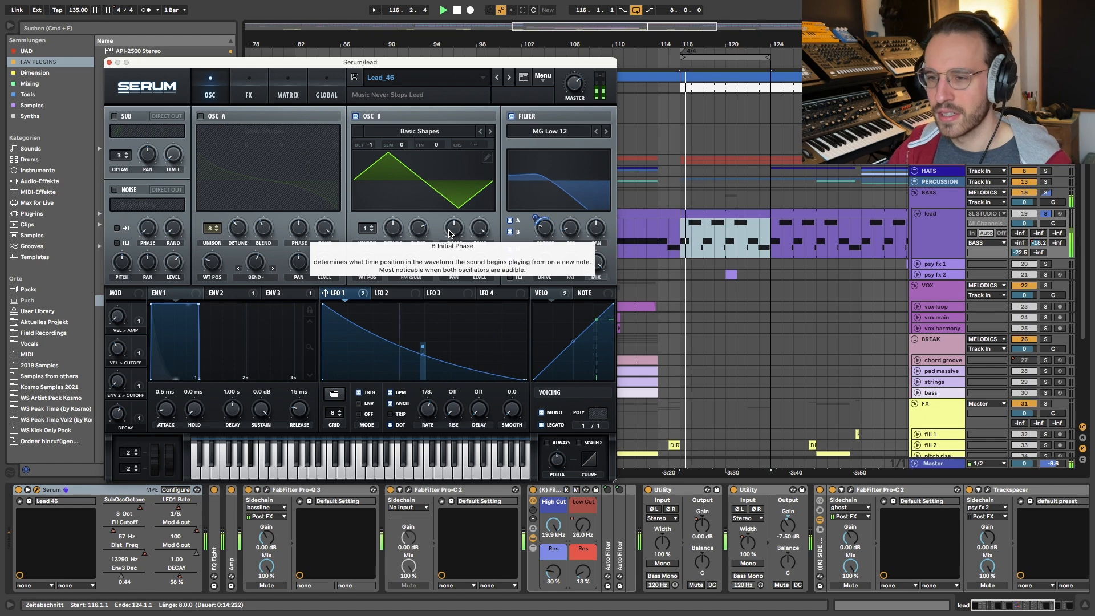
Compare oscillator B with and without the sub, leave the sub on, and re-enable oscillator A to play all oscillators together
left_click(114, 116)
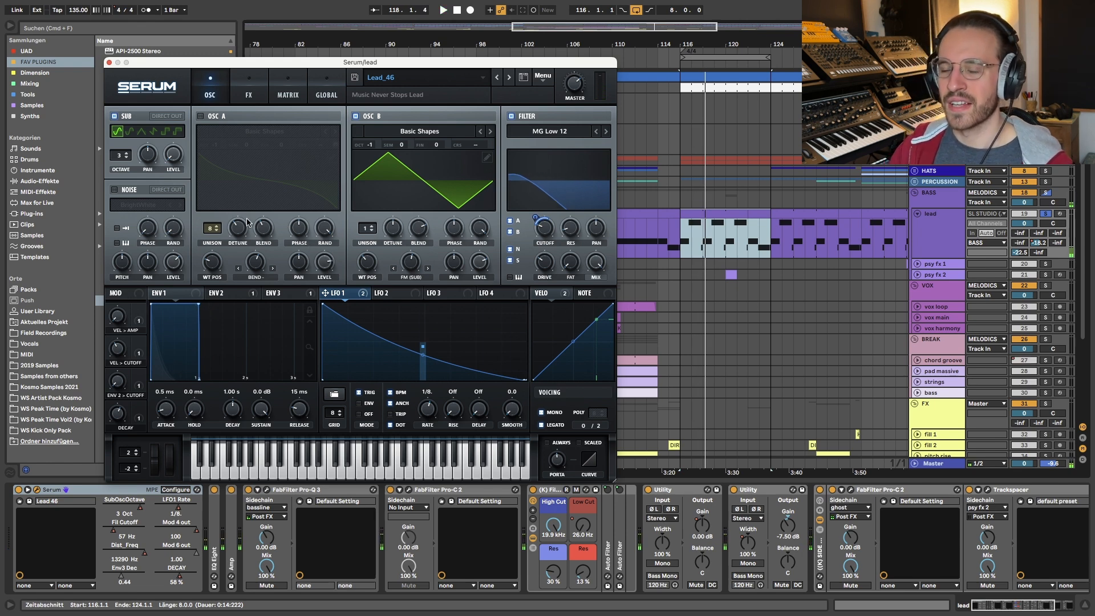
left_click(114, 116)
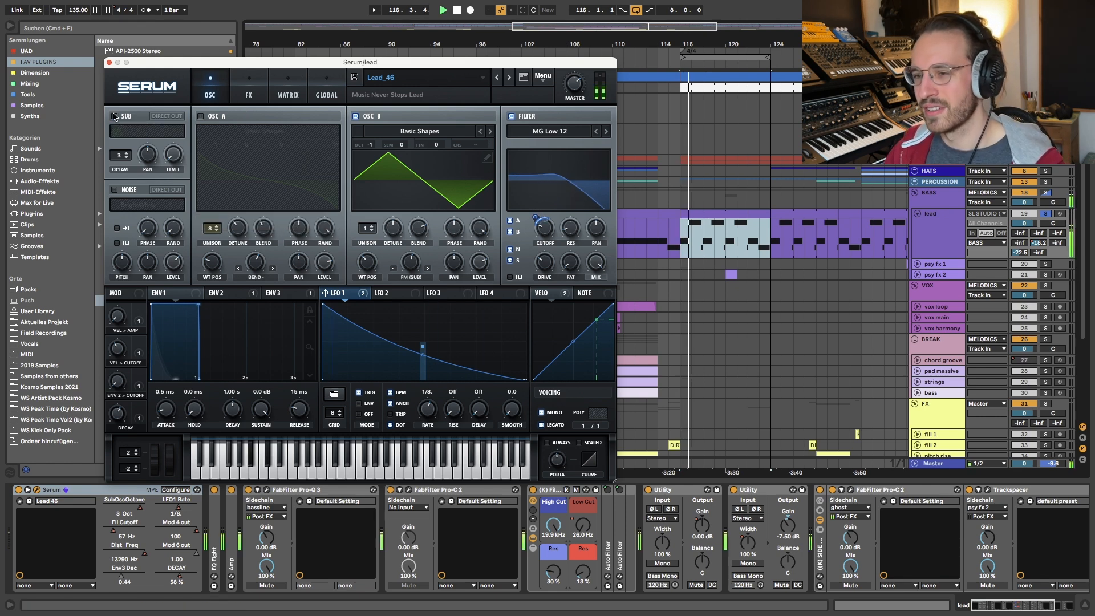
left_click(114, 117)
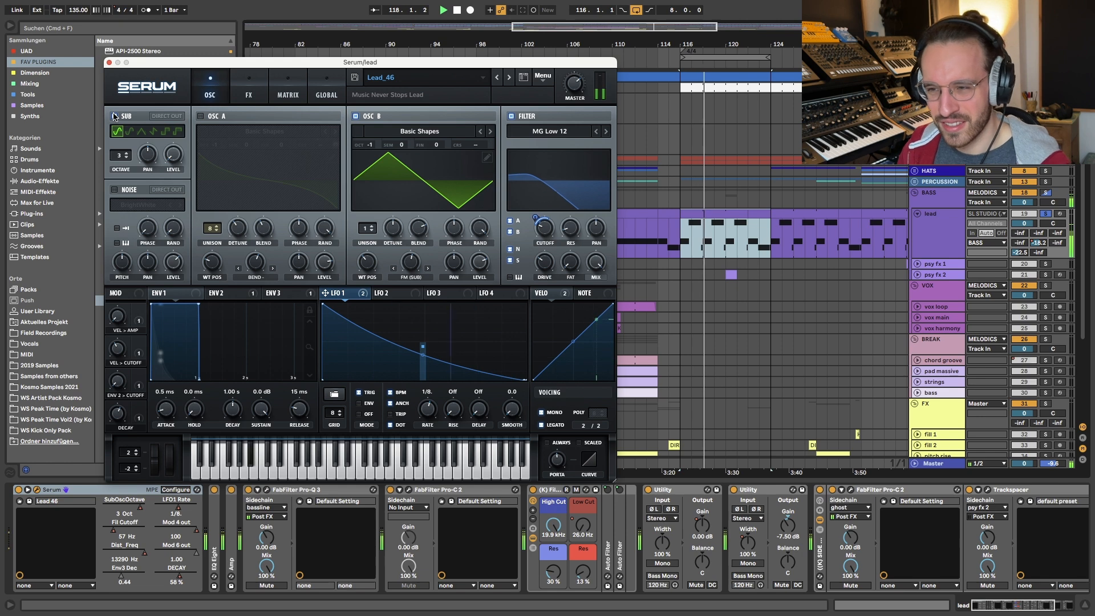
key("space")
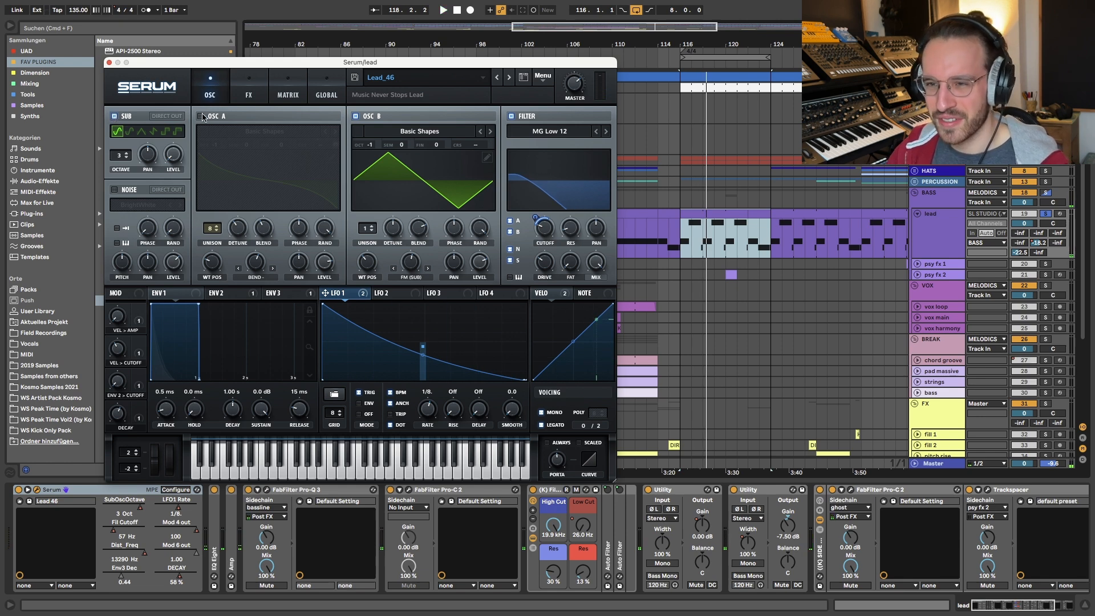
left_click(201, 116)
key("space")
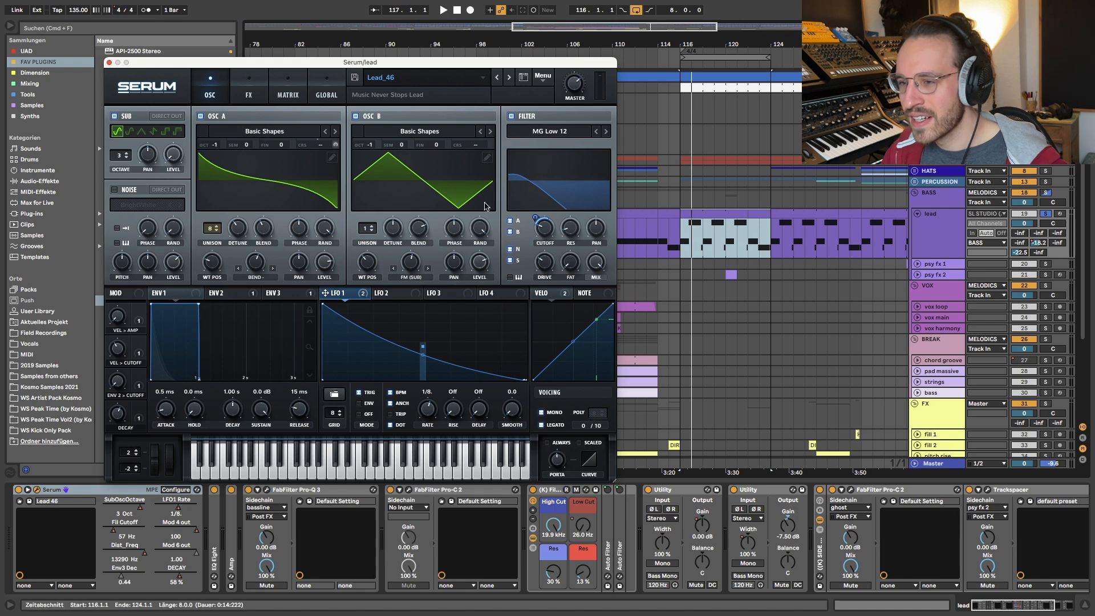
Select bars 116 to 132 of the lead clip, loop that range and play it
left_click_drag(675, 250, 857, 245)
key("super+l")
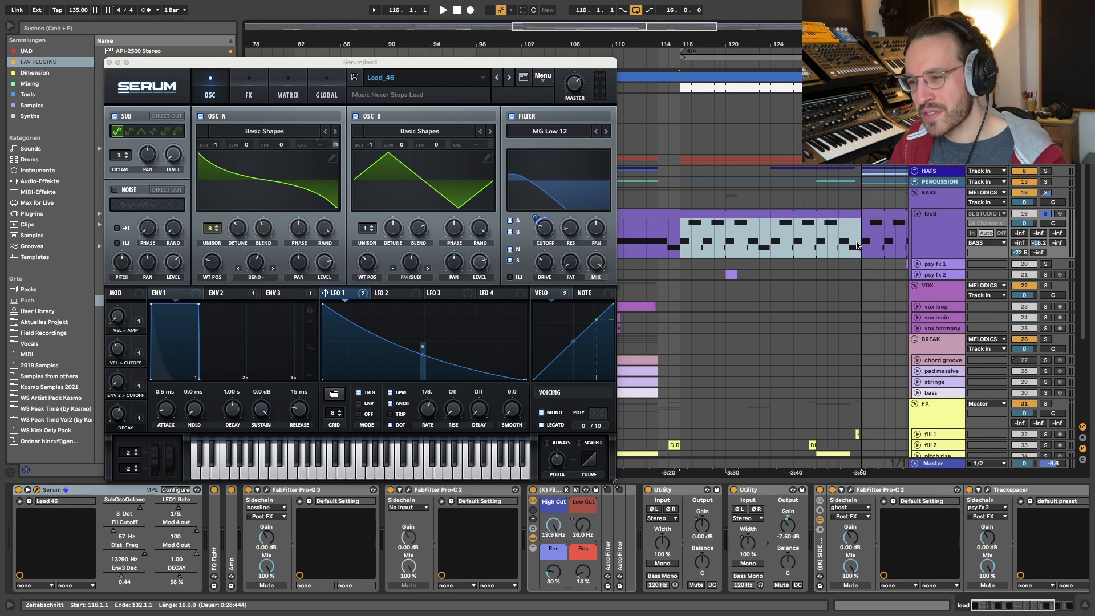
key("space")
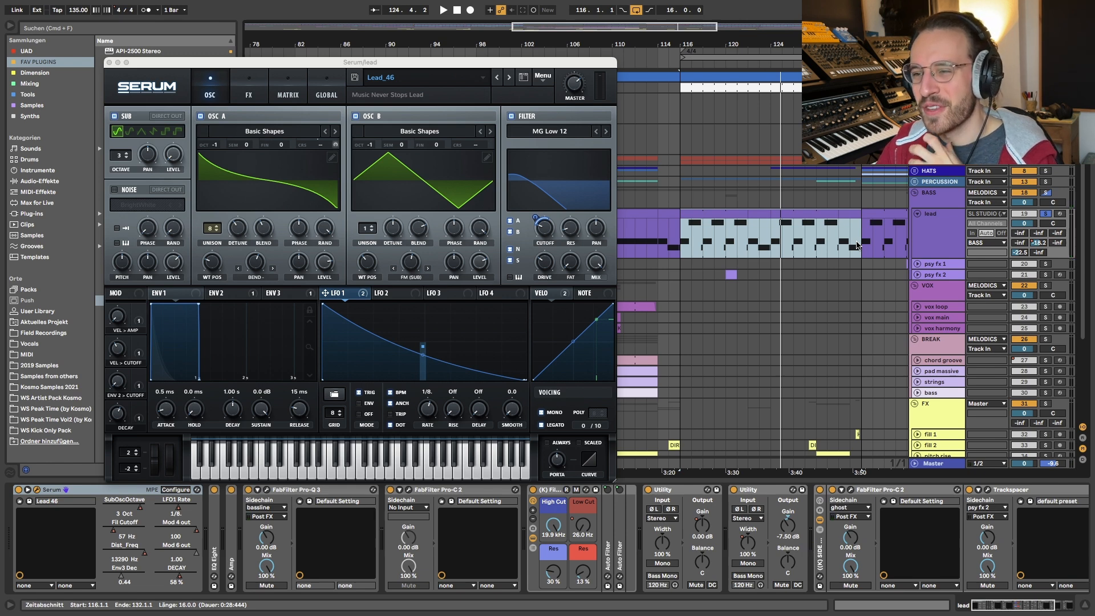
Check Serum's effects page during playback, and audition the loop with the MG Low 12 filter switched off
left_click(249, 87)
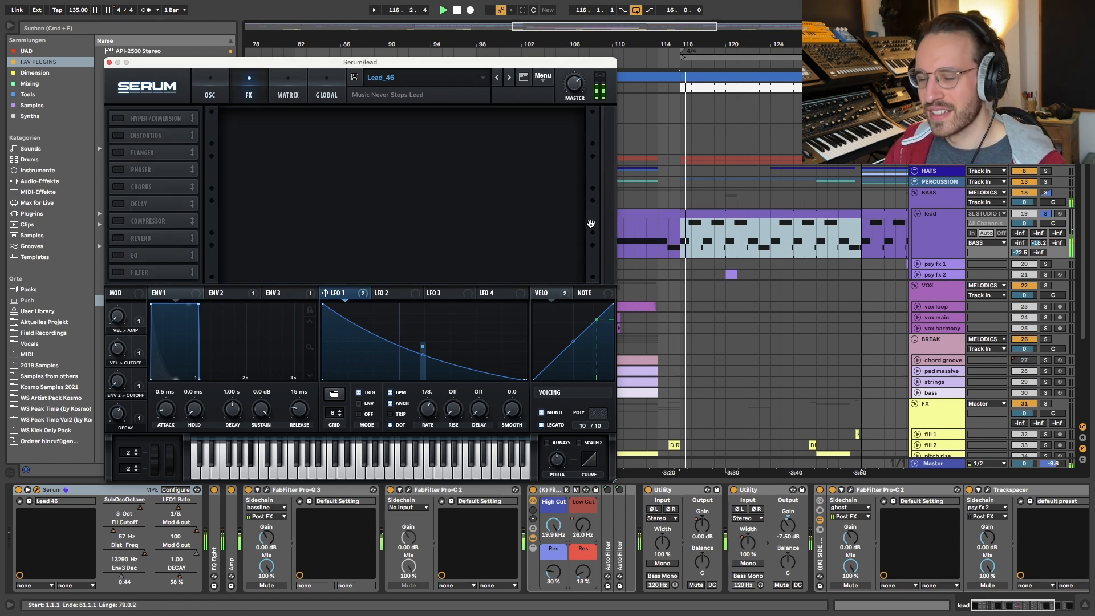
key("space")
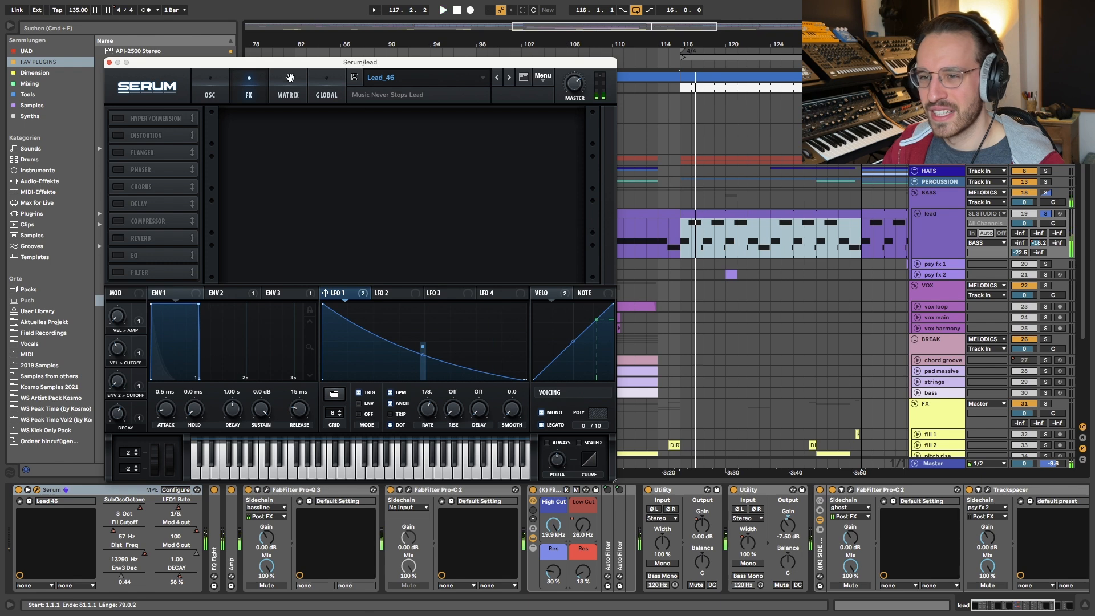
left_click(210, 87)
left_click(511, 116)
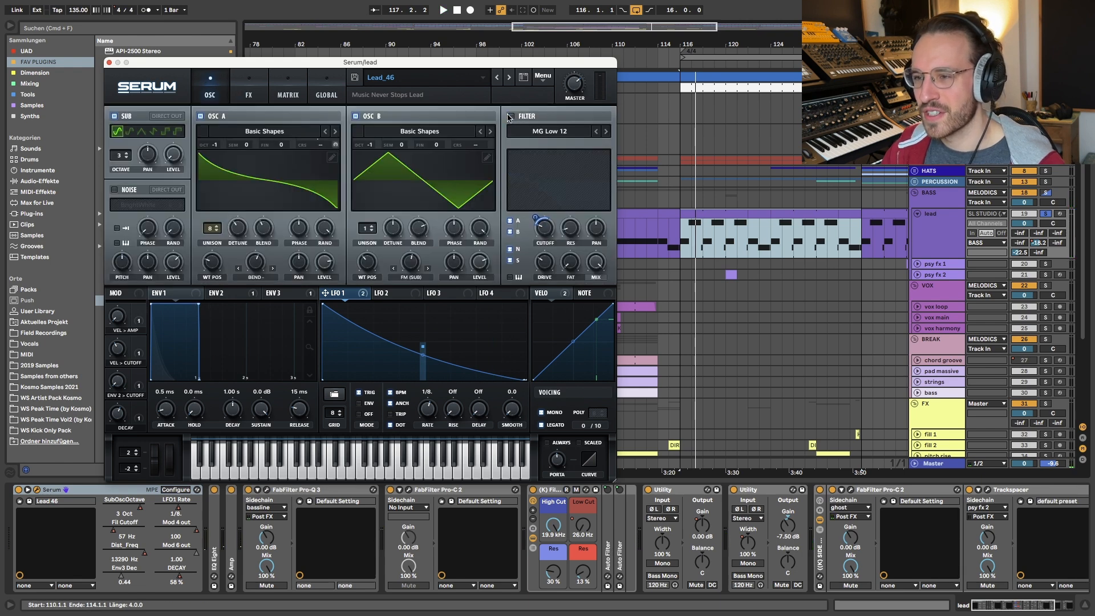
key("space")
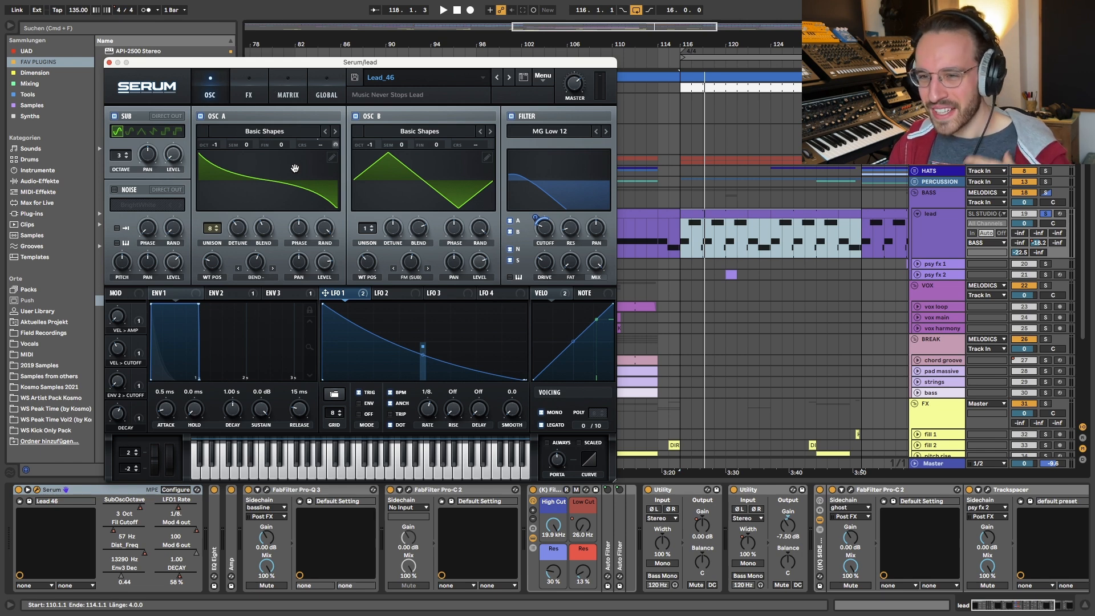
Switch Serum's Lin.Fold Distortion on and off again, and return to the oscillator page
left_click(249, 91)
left_click(118, 135)
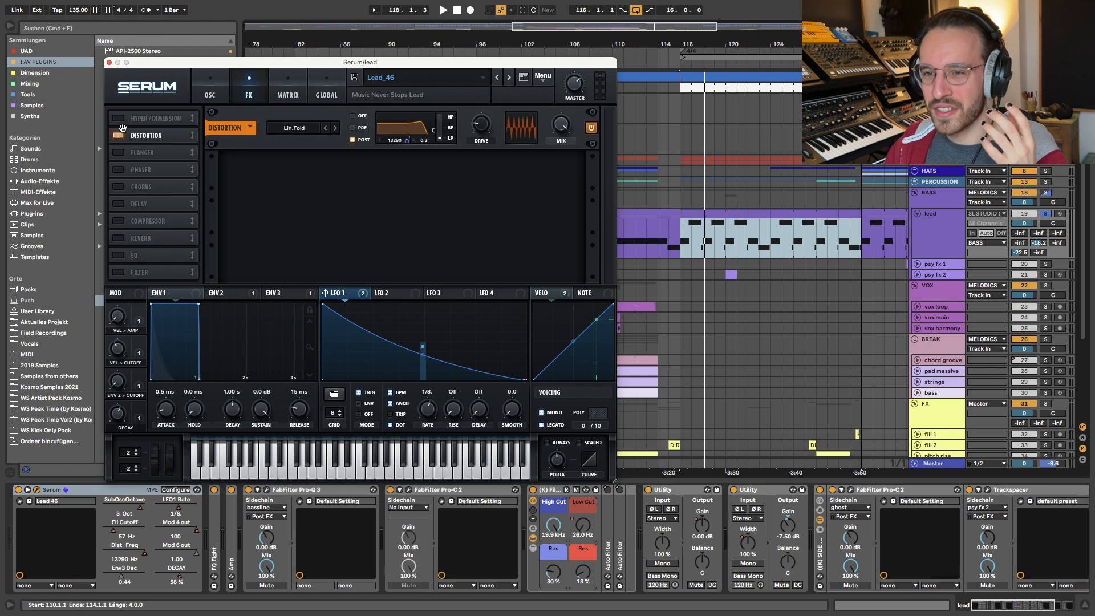
left_click(119, 135)
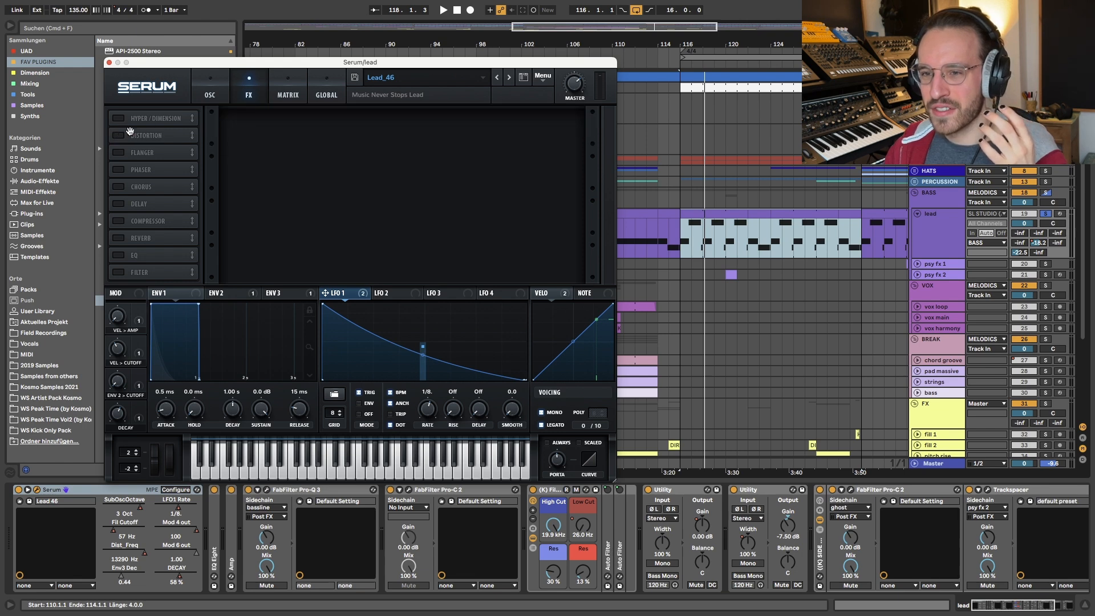
left_click(209, 95)
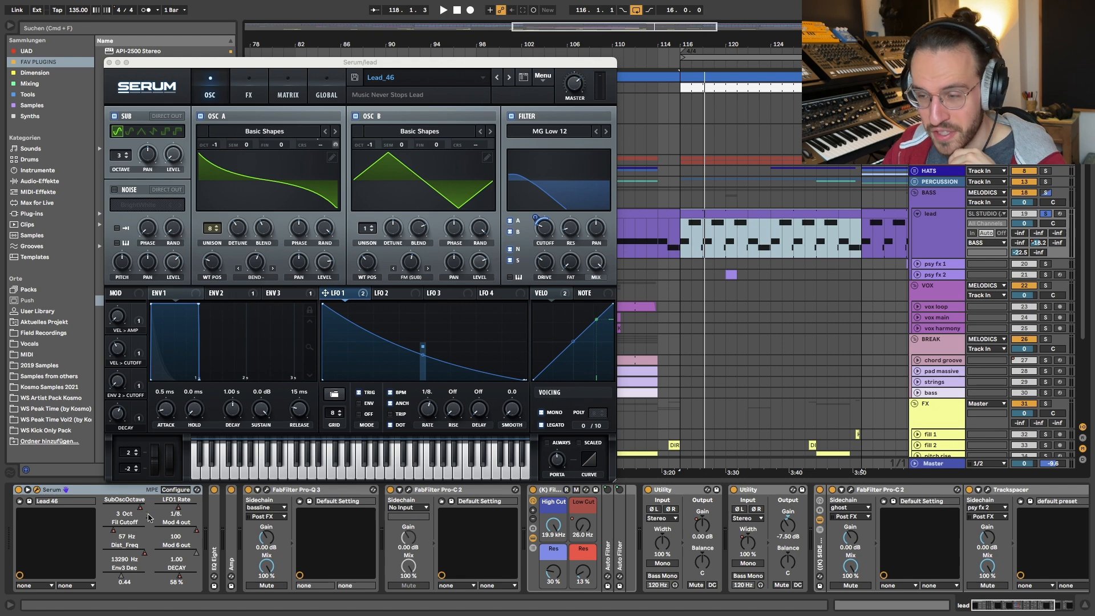
Show the lead track's automation lanes and inspect the Serum Fil Cutoff curve from bar 116 to about bar 133
key("a")
scroll(733, 274, "down", 8)
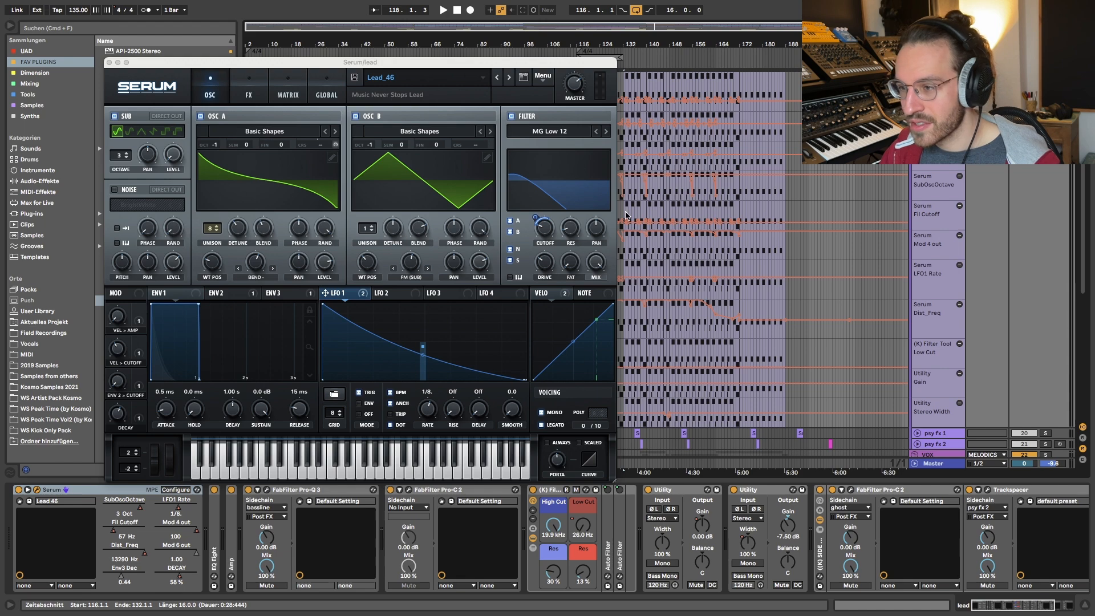
scroll(621, 215, "down", 5)
mouse_move(655, 203)
left_mouse_down()
mouse_move(774, 208)
mouse_move(767, 212)
left_mouse_up()
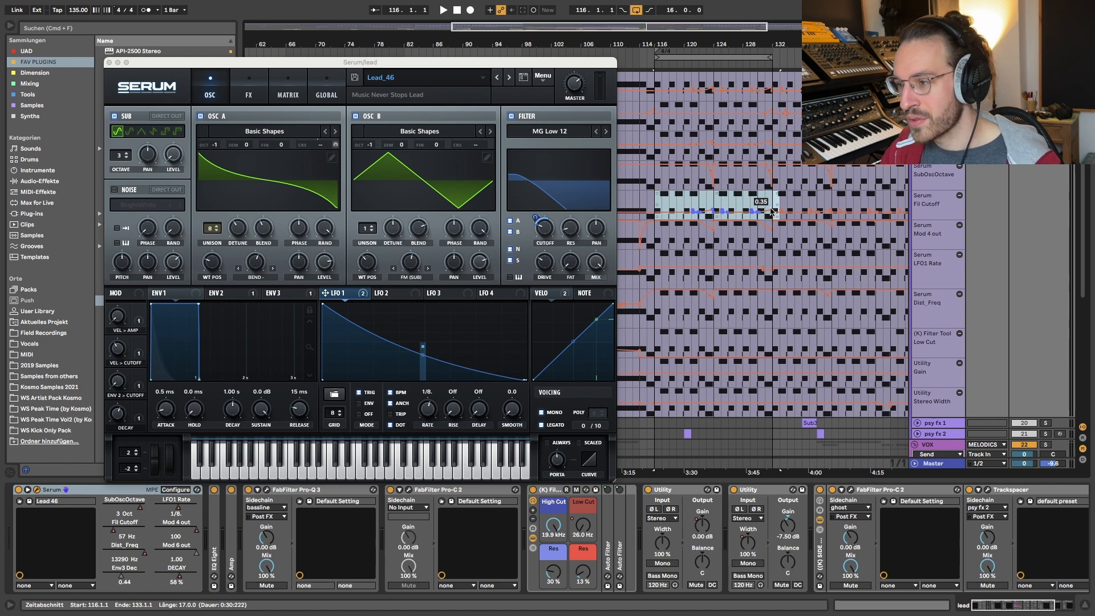
left_click(765, 199)
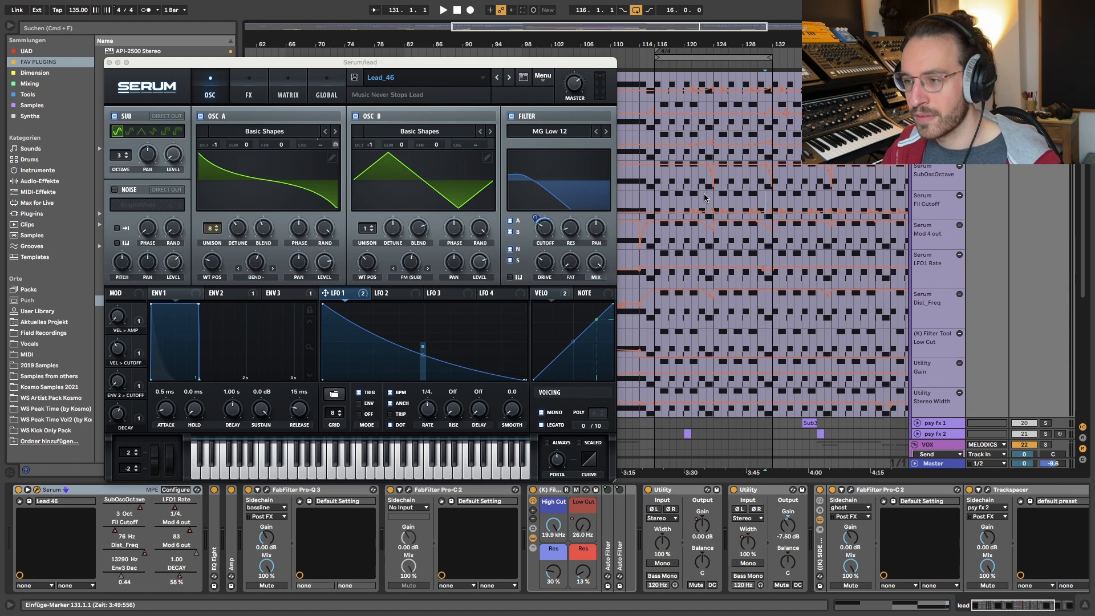
Place the insert marker at bar 116 and open the lead clip starting there in the note editor
scroll(703, 200, "down", 1)
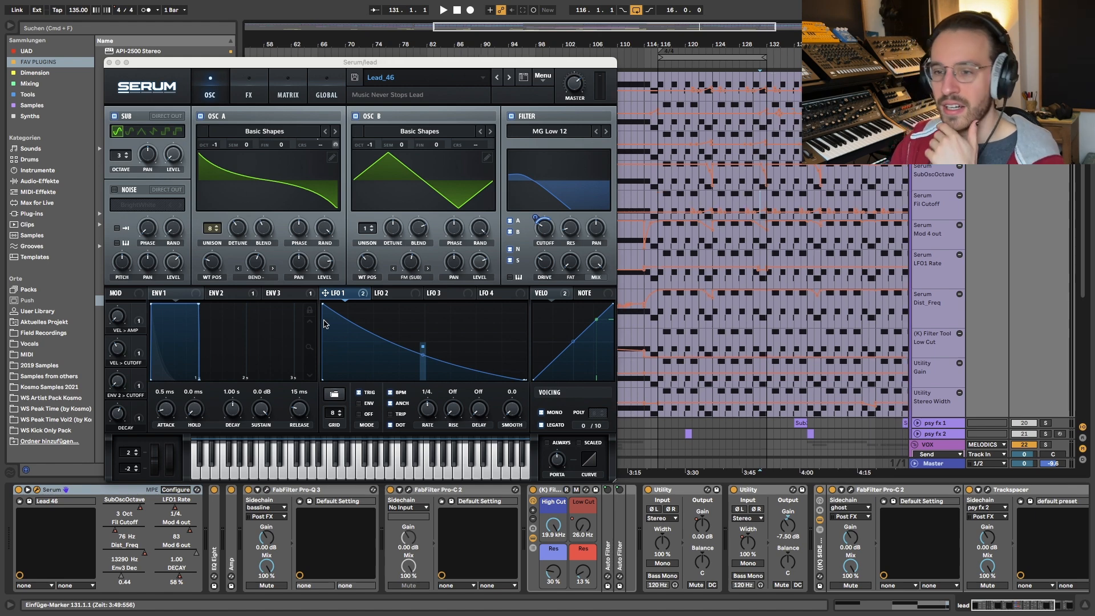
left_click(374, 291)
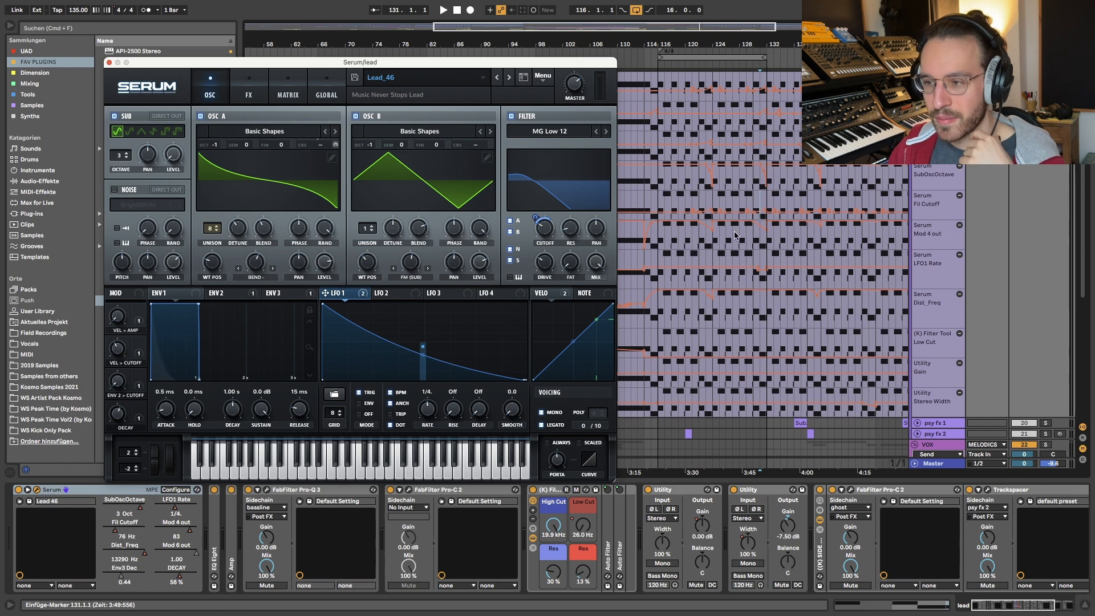
scroll(735, 235, "left", 5)
left_click(796, 195)
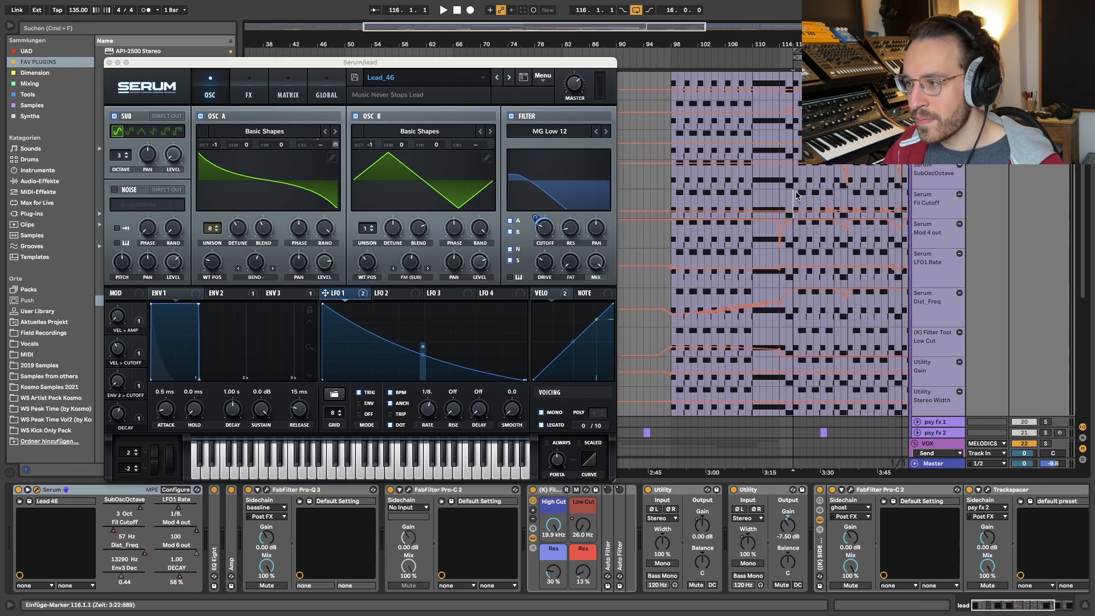
scroll(797, 195, "up", 3)
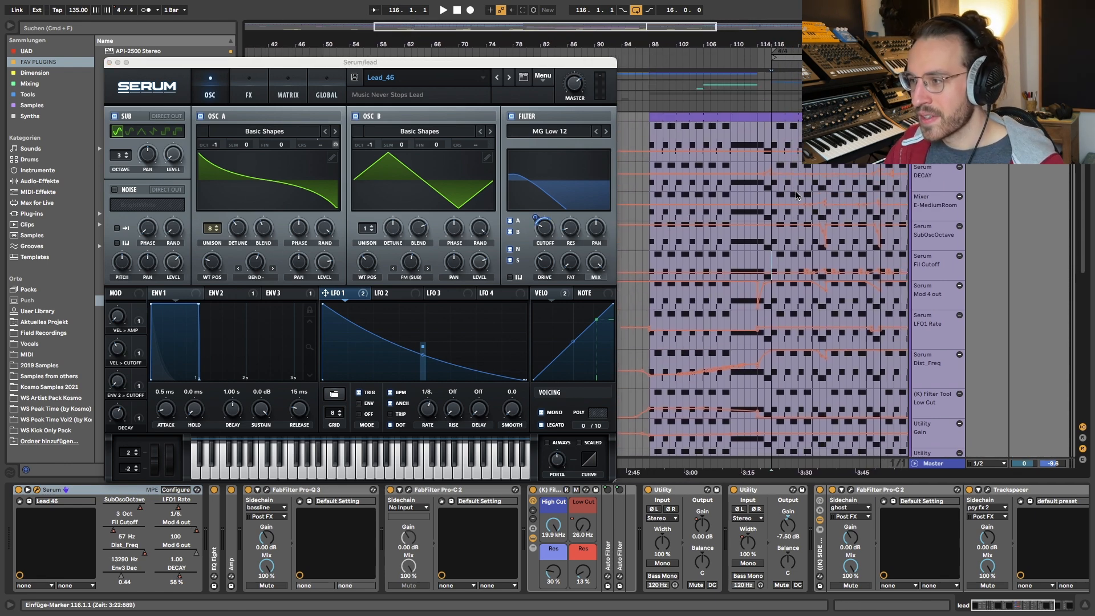
double_click(781, 117)
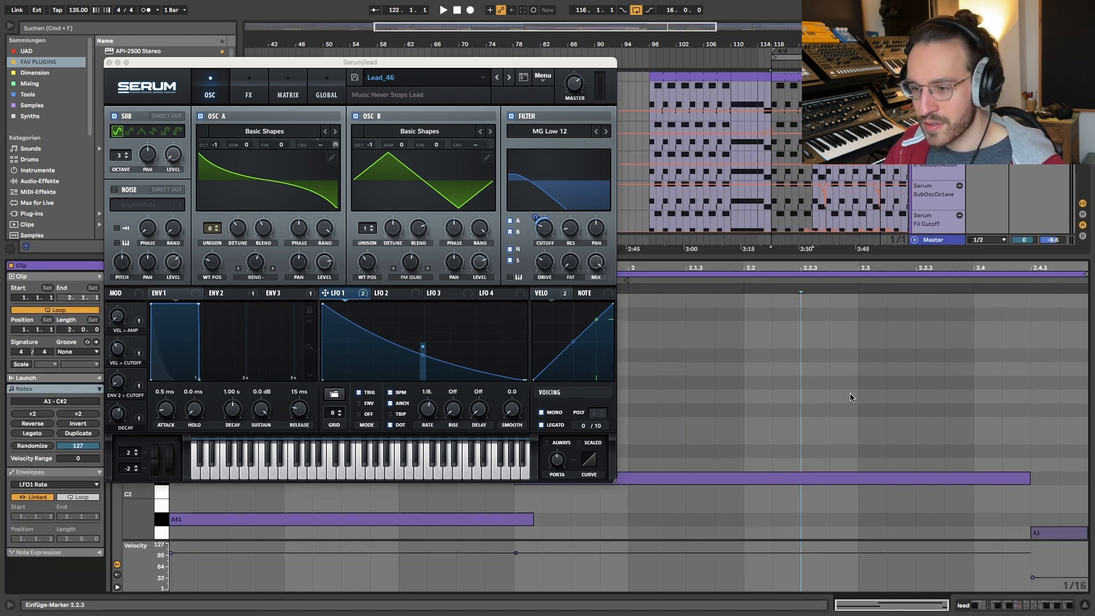
scroll(850, 397, "up", 1)
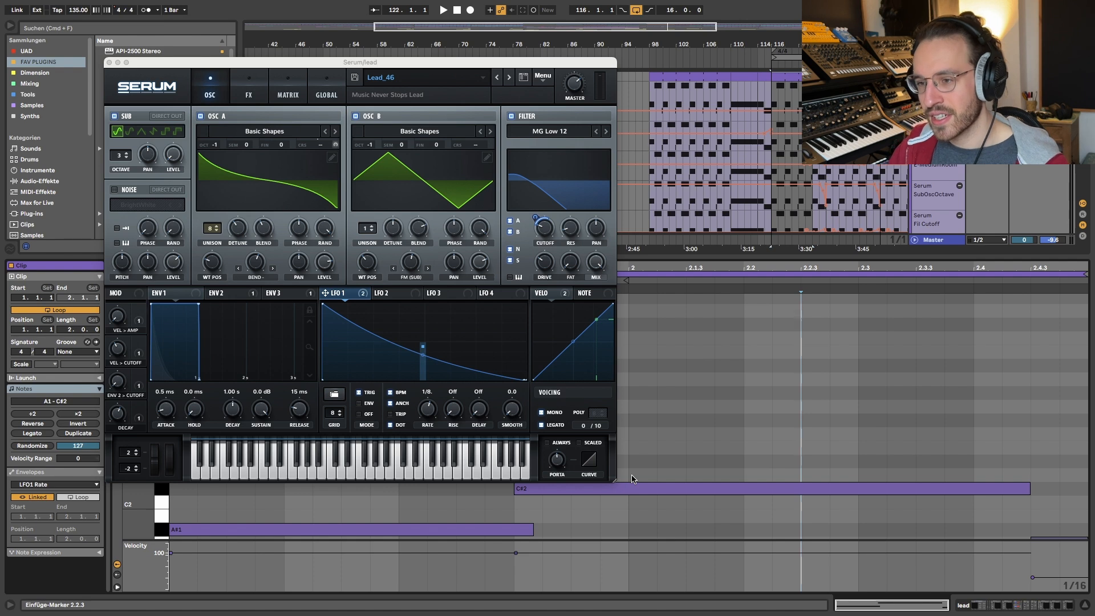
Play the lead briefly from bar 116 while watching Serum's LFO 1 section
left_click(355, 296)
key("space")
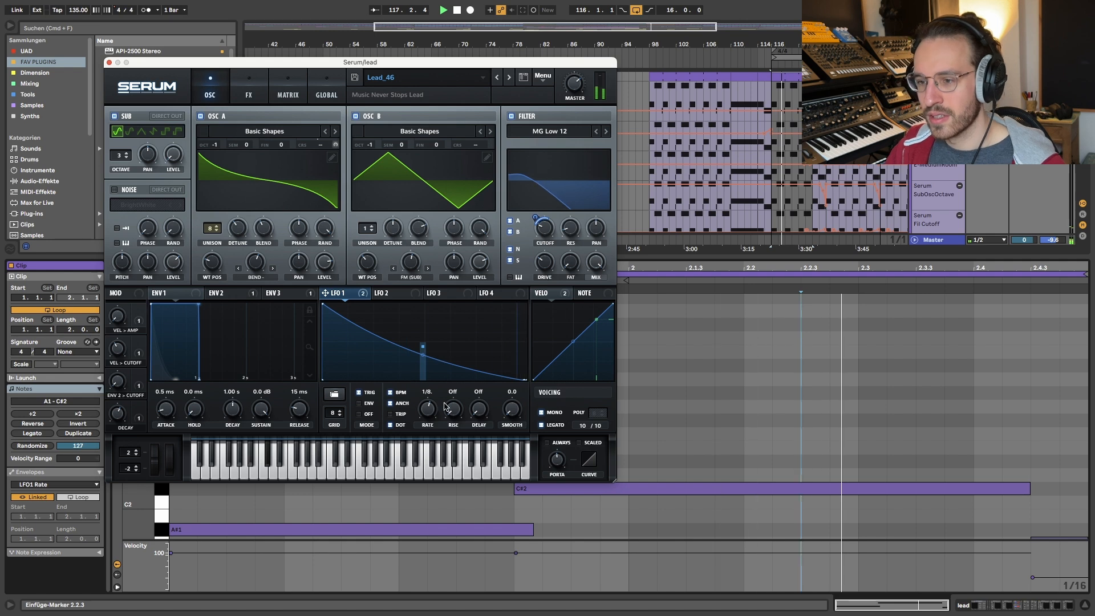
key("space")
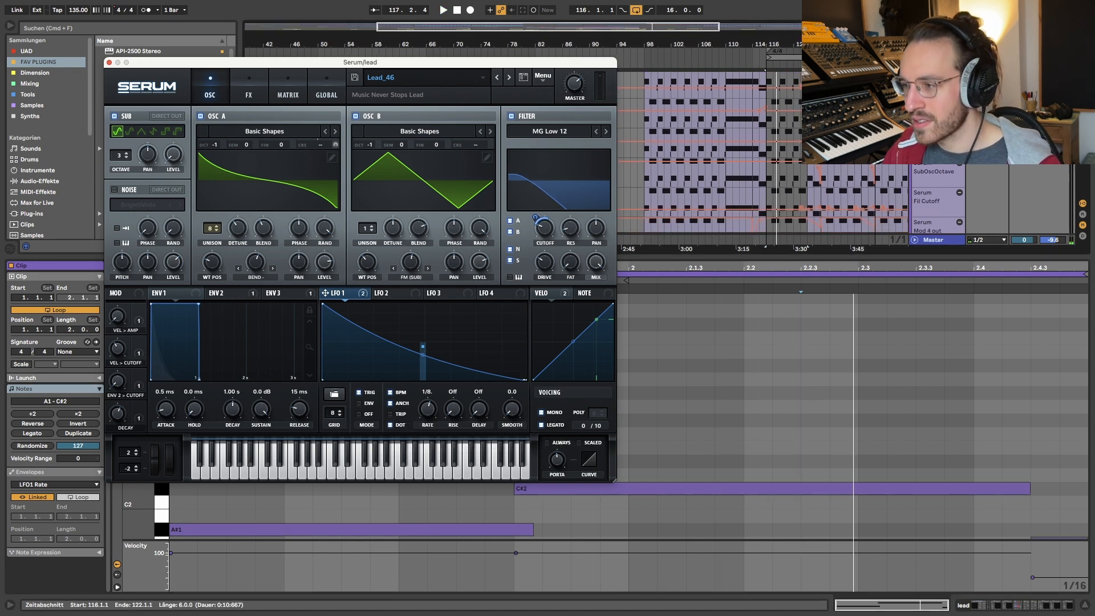
Inspect the lead's Serum automation lanes around bars 116 to 122 and play from bar 122
scroll(710, 154, "down", 10)
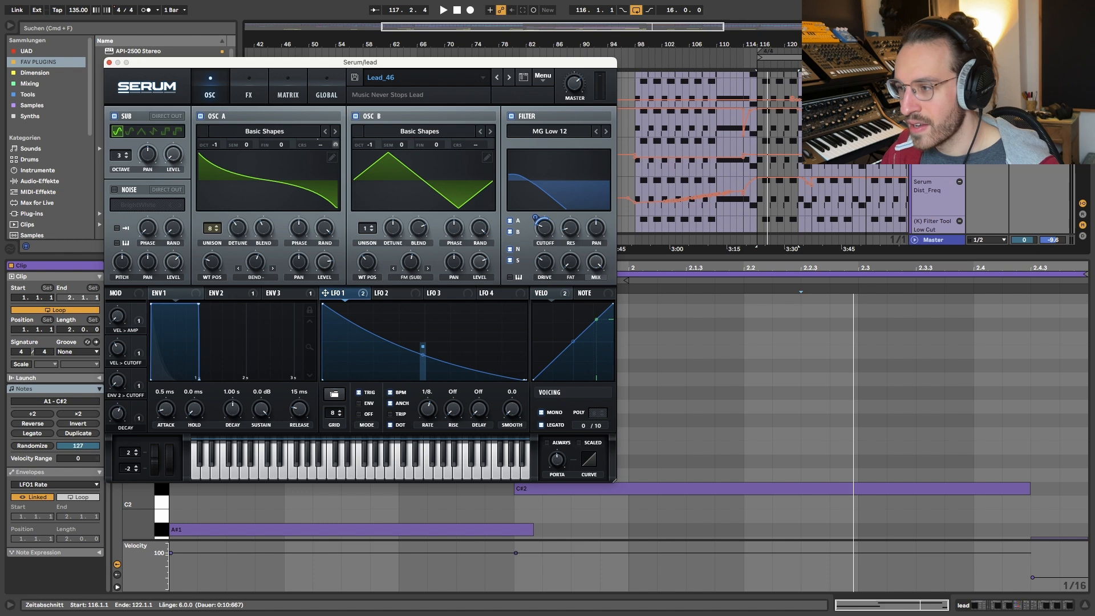
scroll(764, 154, "up", 3)
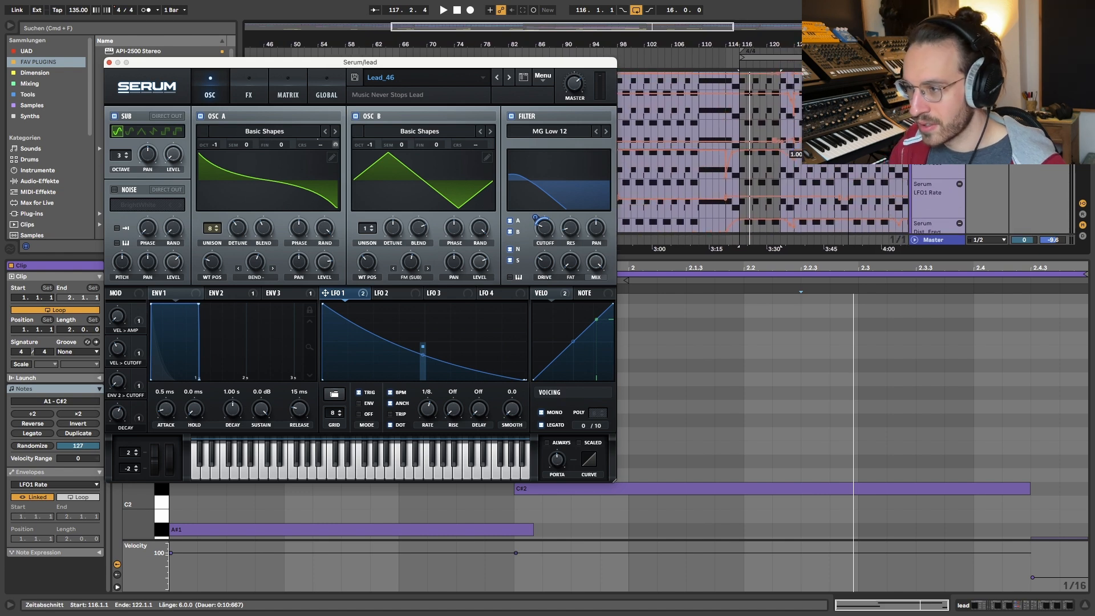
scroll(772, 182, "up", 5)
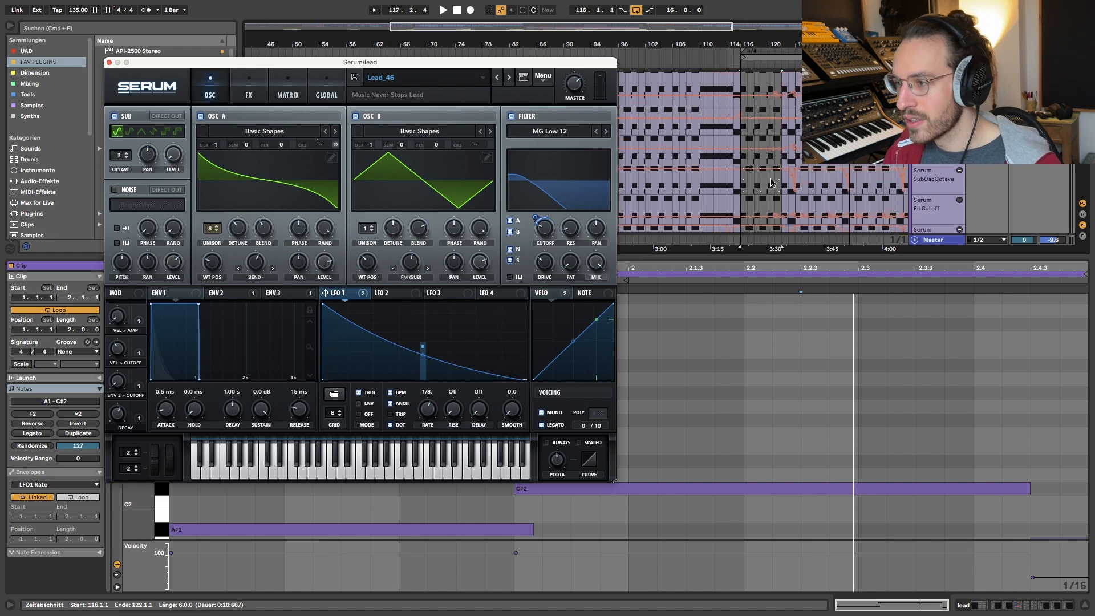
scroll(785, 137, "up", 3)
left_click(771, 136)
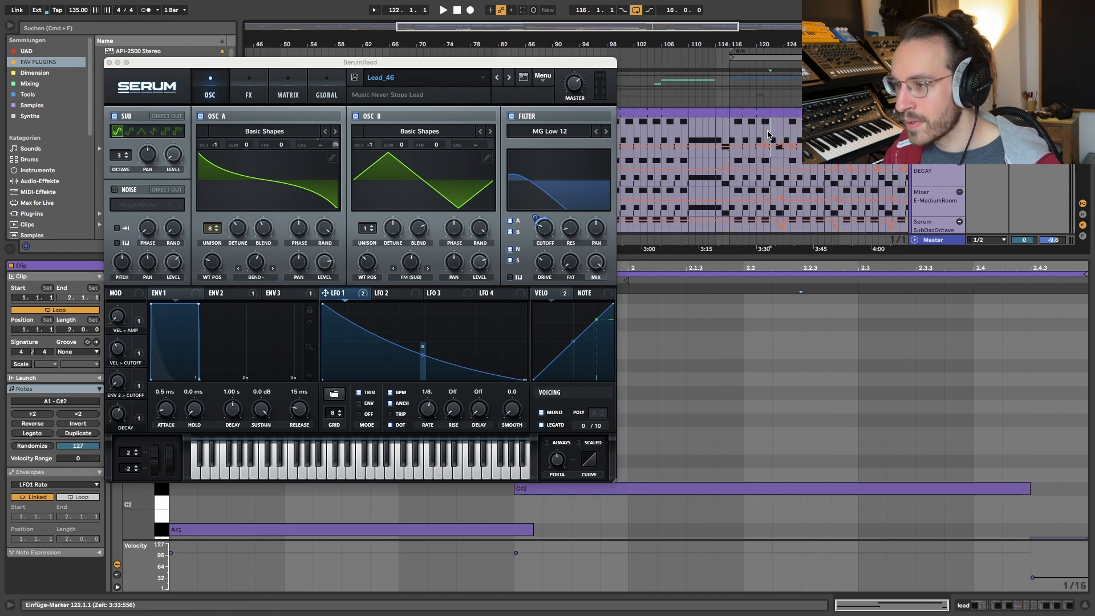
key("space")
scroll(770, 136, "up", 5)
scroll(770, 136, "down", 7)
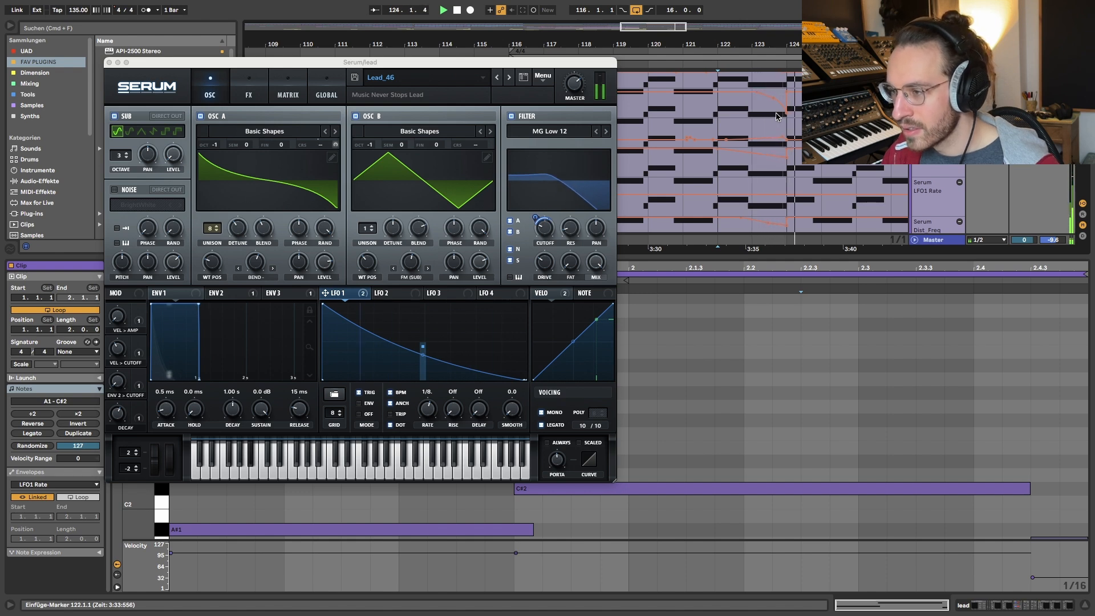
scroll(778, 116, "down", 5)
Audition the end of the loop, playing the lead from bar 131 and again from bar 130
left_click(832, 134)
key("space")
key("space")
scroll(832, 134, "up", 5)
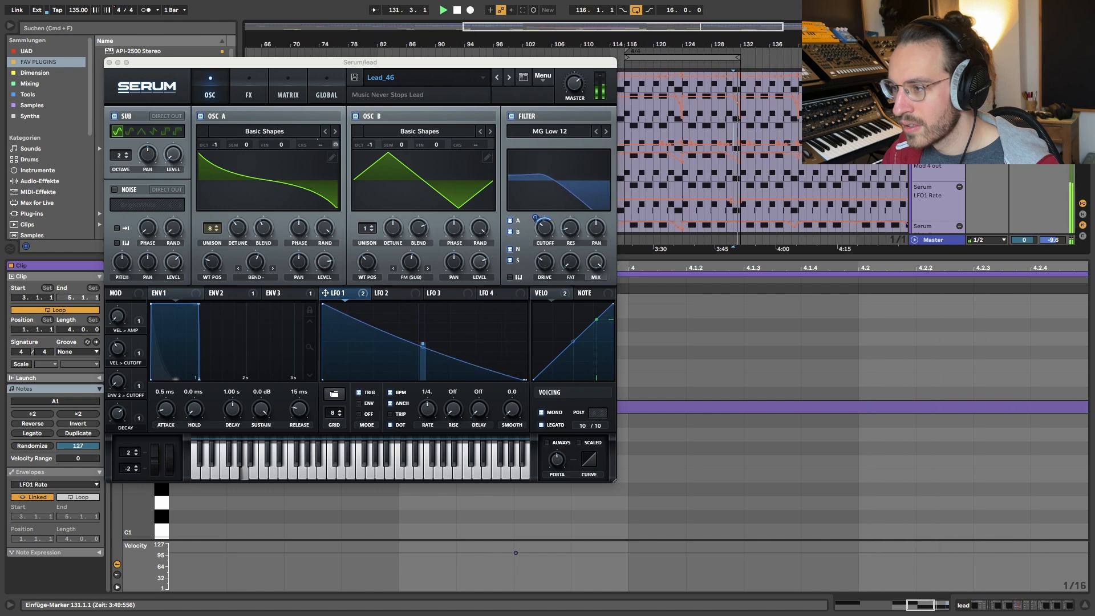
scroll(713, 142, "down", 2)
key("space")
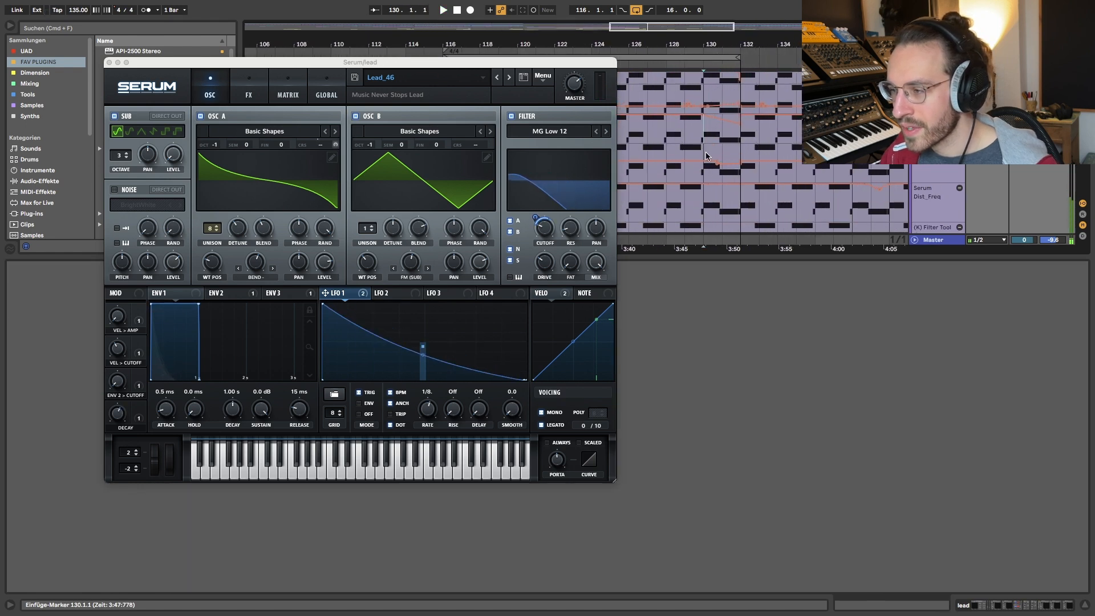
left_click(702, 171)
key("space")
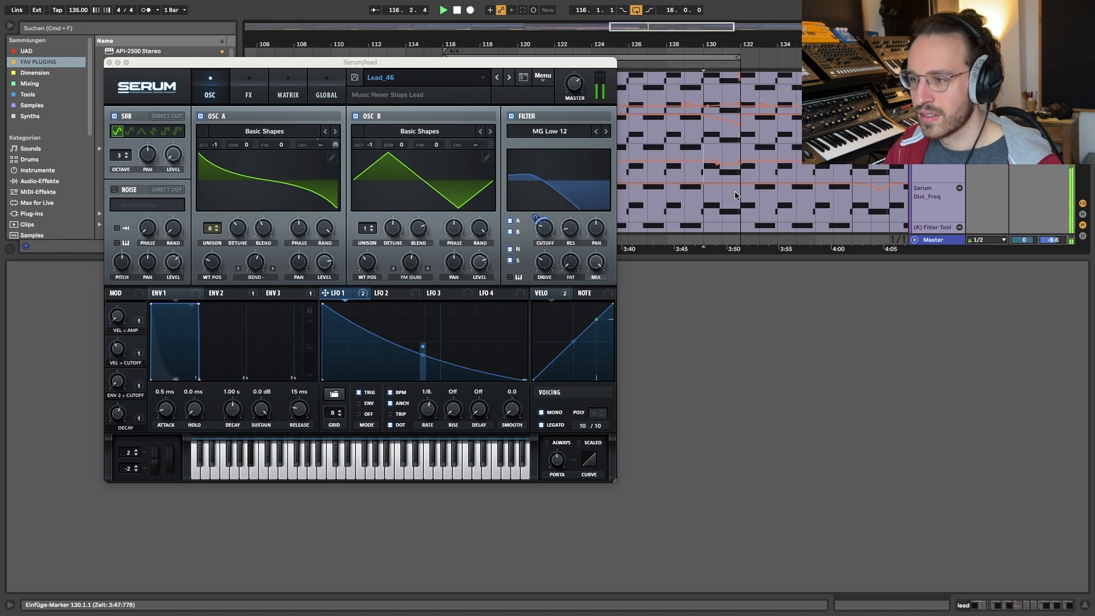
key("space")
Audition the loop with Serum's Lin.Fold Distortion switched on, switch it off again, and return to the oscillator page
left_click(249, 95)
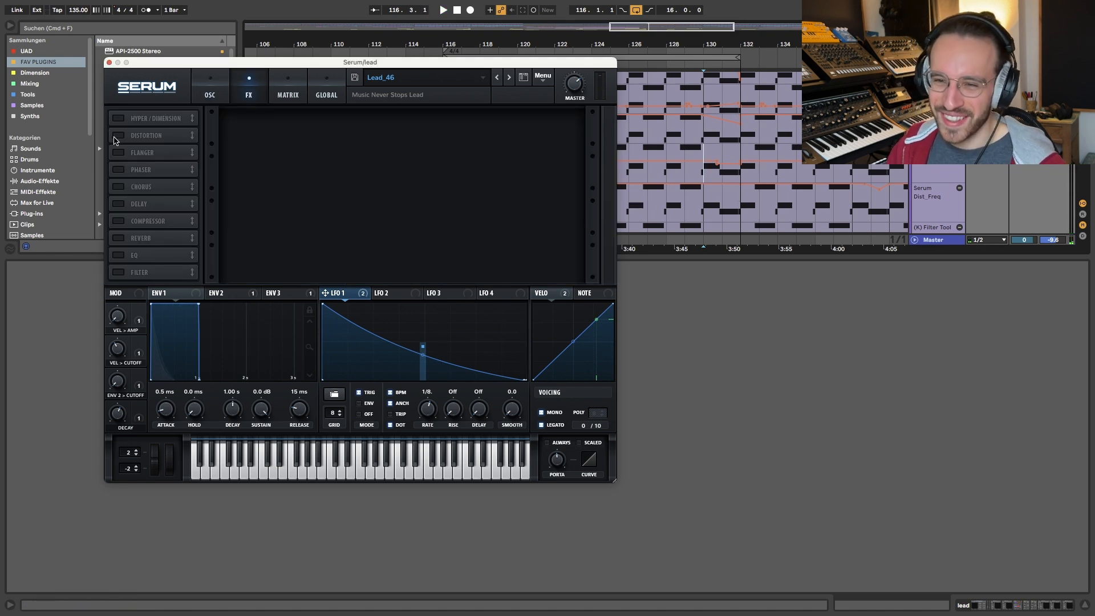
left_click(114, 137)
key("space")
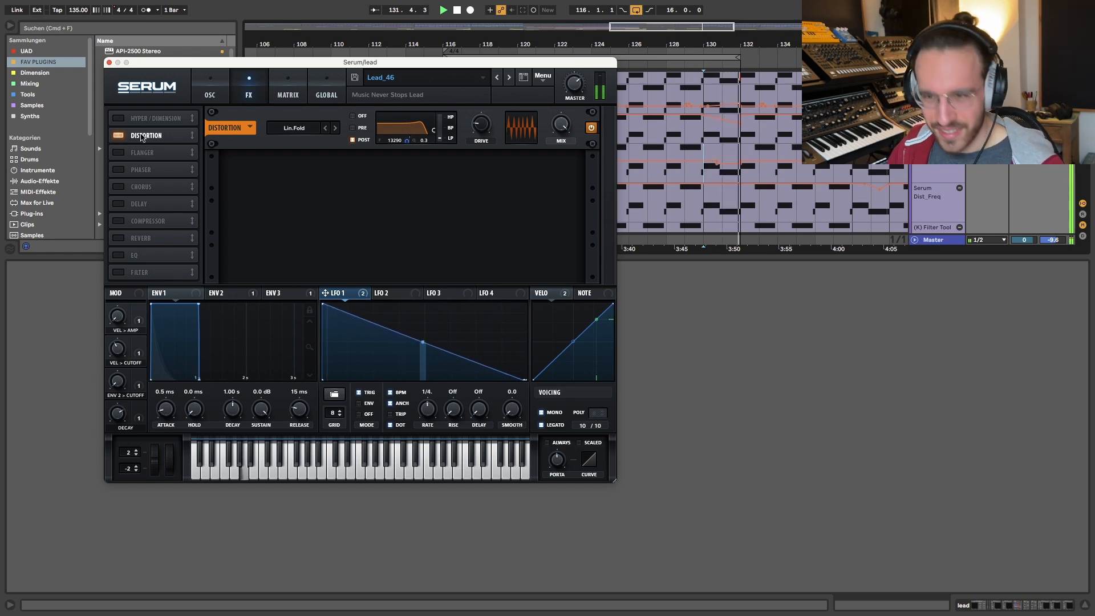
left_click(118, 137)
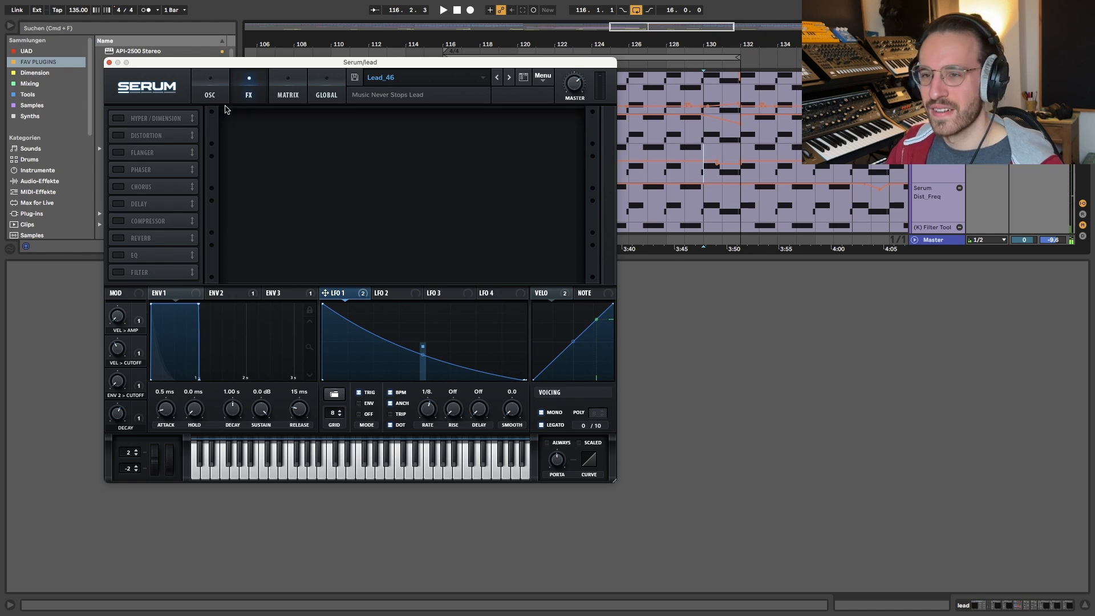
left_click(210, 87)
Reopen the lead clip's notes around bar 125 and highlight the overlapping A#1 and C#2 notes
scroll(723, 161, "left", 5)
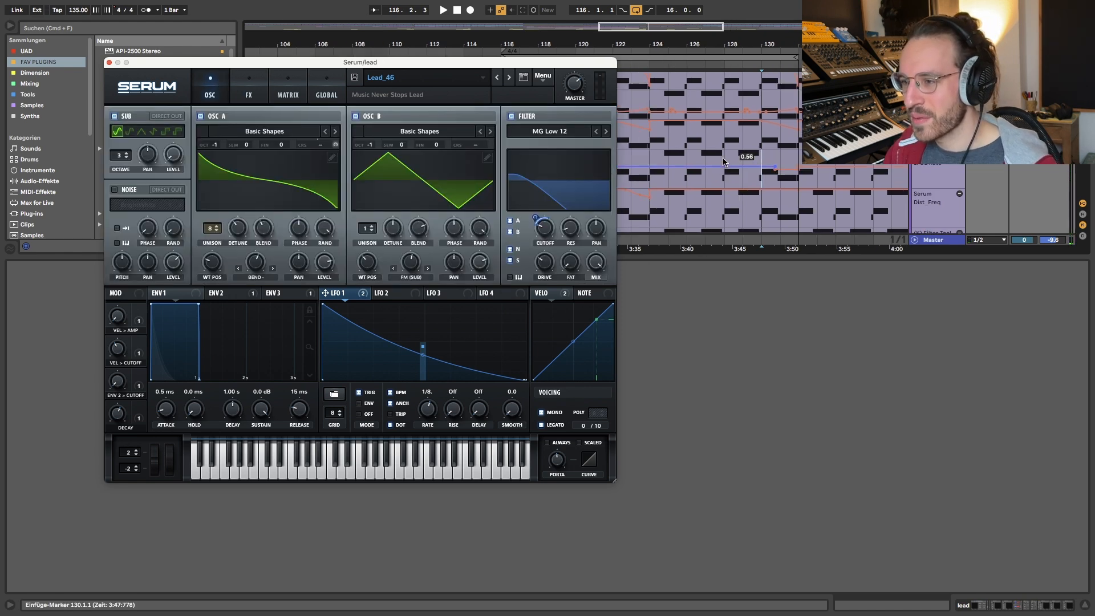
left_click(750, 185)
scroll(750, 186, "down", 5)
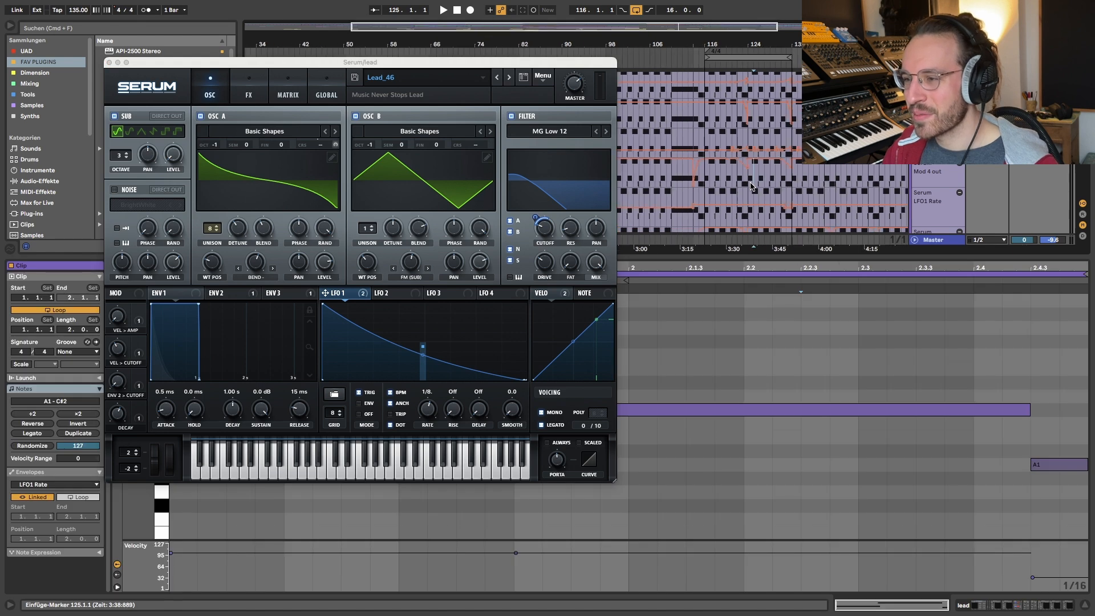
scroll(734, 500, "up", 4)
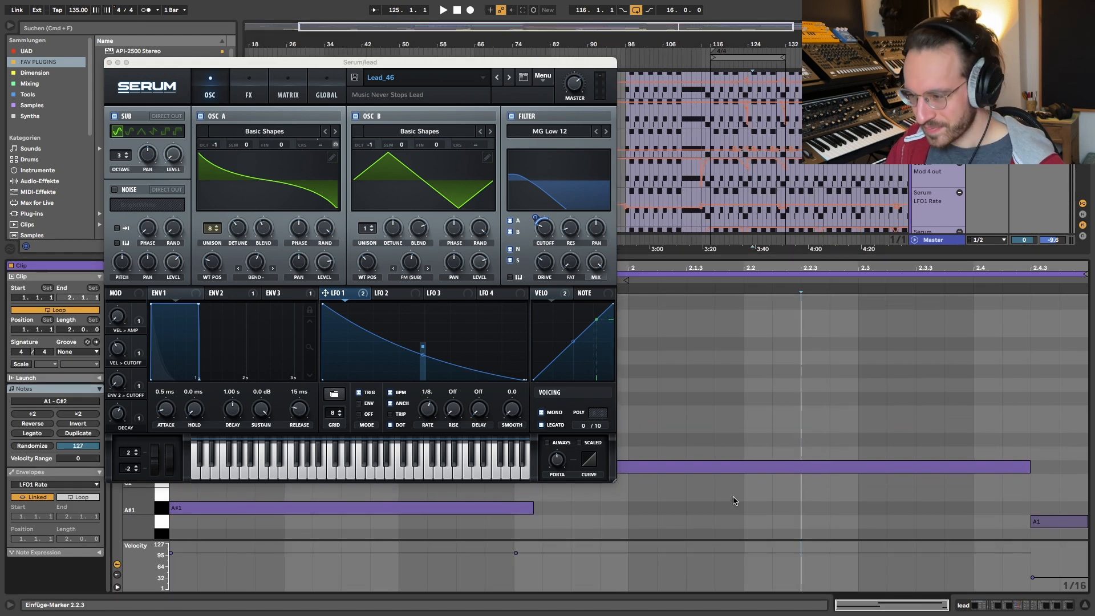
scroll(735, 501, "up", 1)
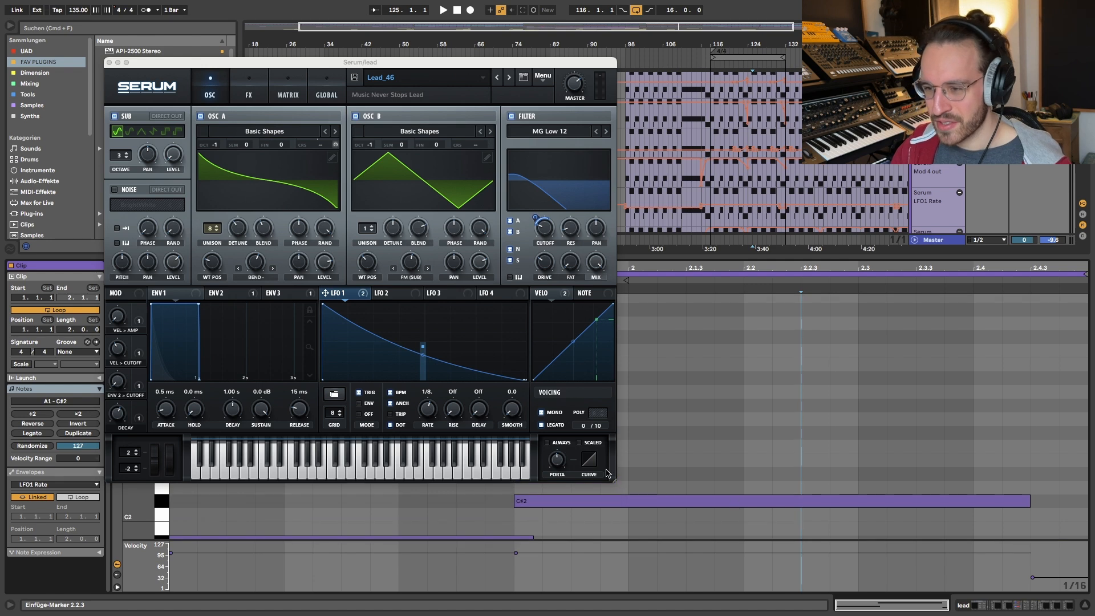
left_click_drag(627, 461, 495, 551)
scroll(548, 531, "down", 1)
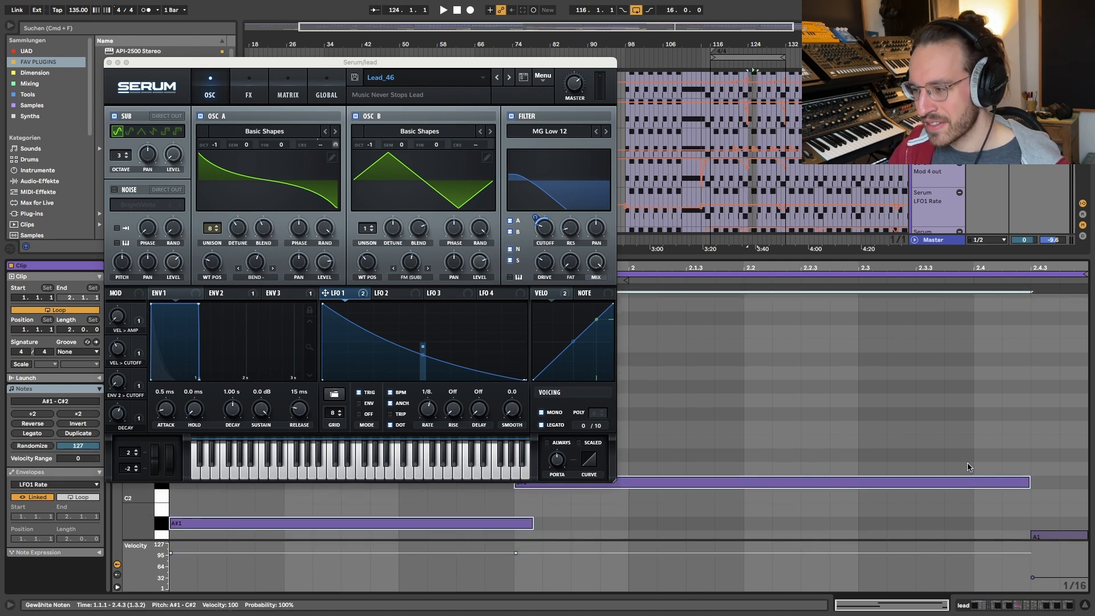
left_click(688, 442)
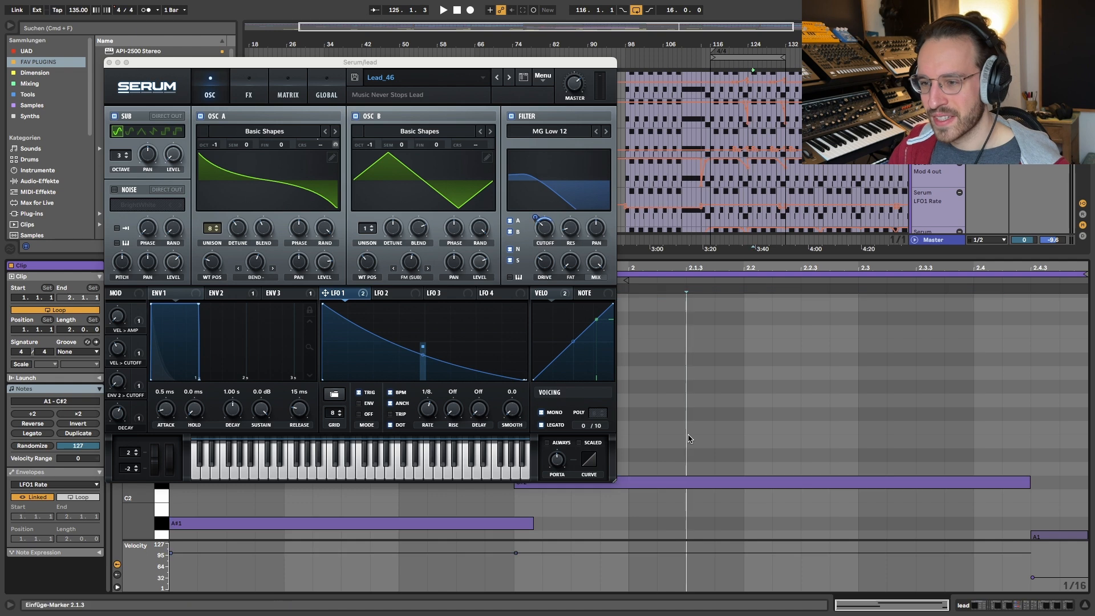
Highlight the A#1 note and the time range from 1.1.1 to 1.3.4 before the C#2 note, and clear the selection
left_click(214, 525)
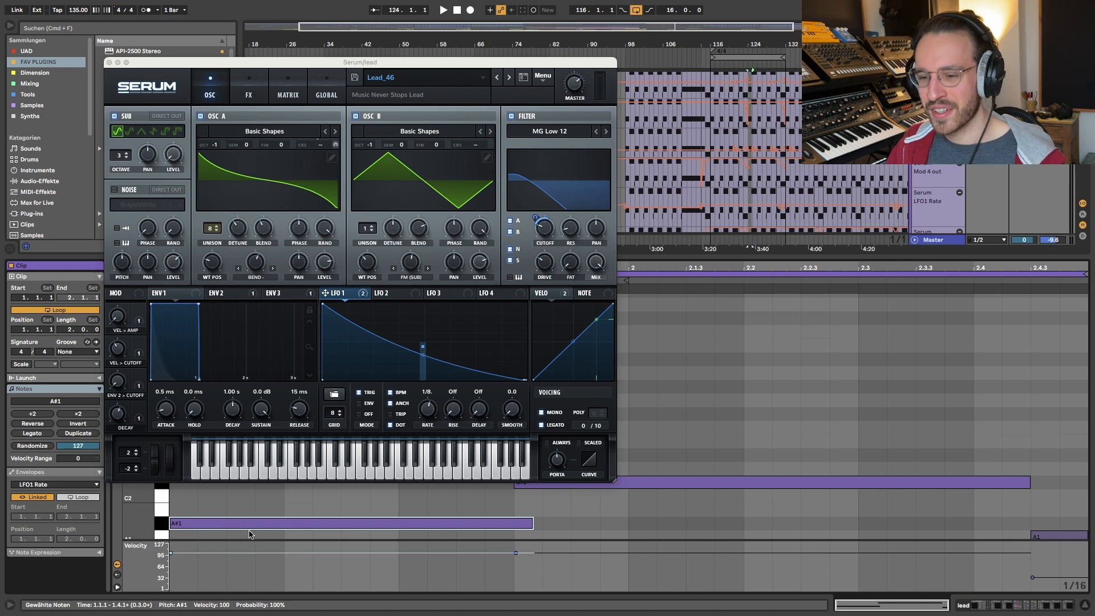
left_click_drag(183, 500, 478, 512)
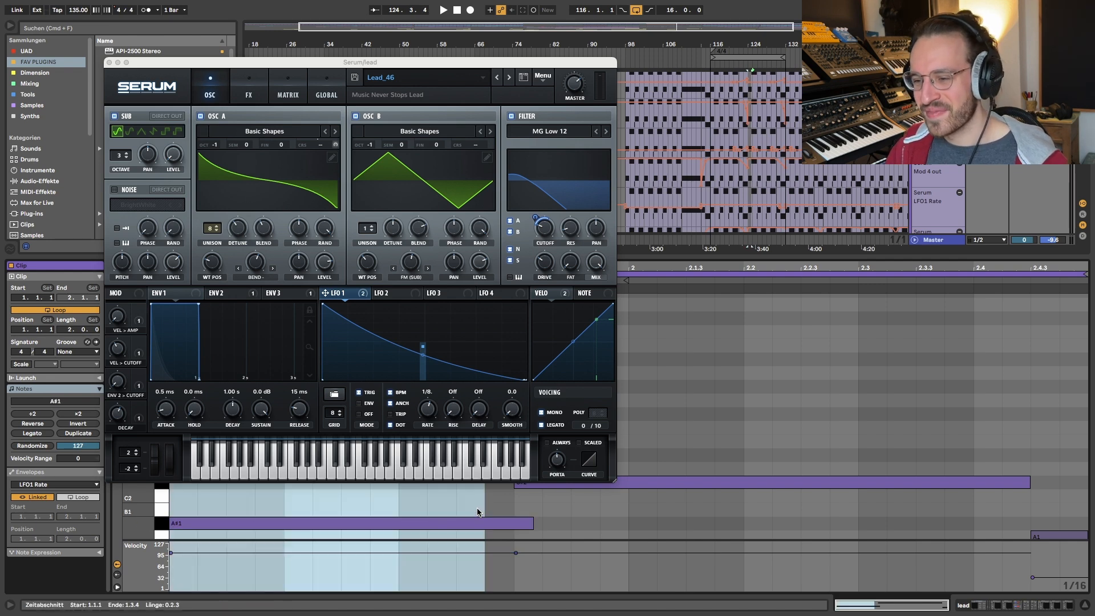
left_click(541, 510)
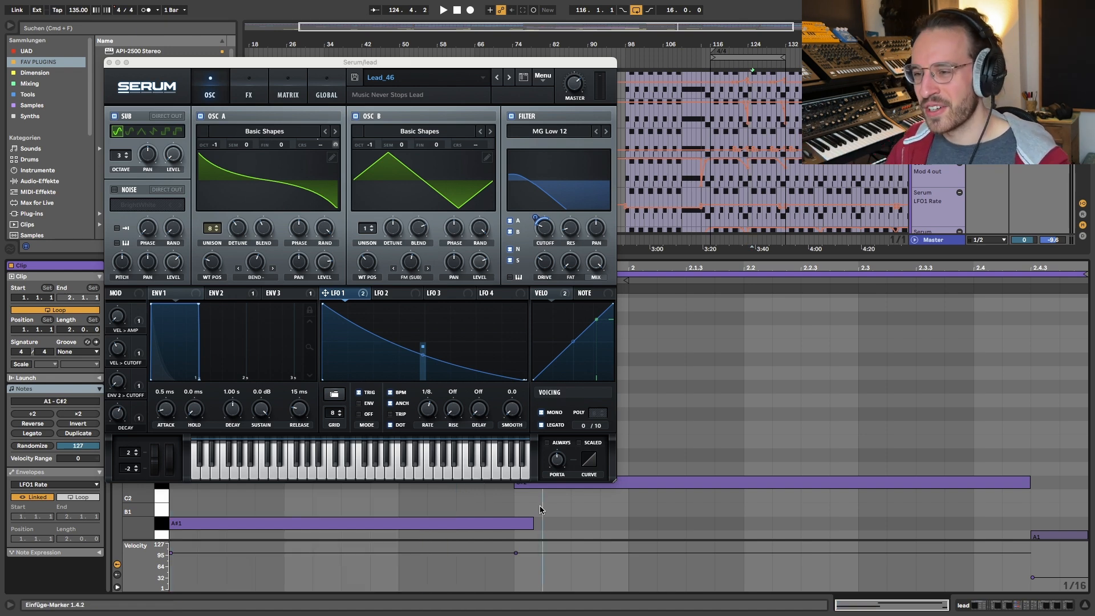
Examine Serum's LFO 1 curve, LFO 2 and the Env 3 settings
left_click(338, 294)
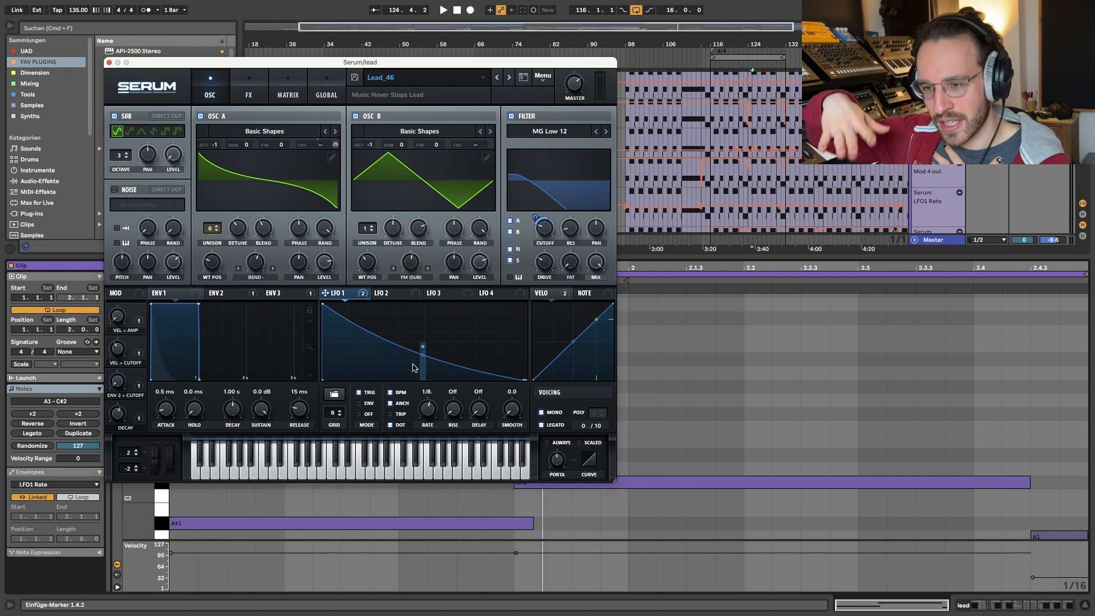
left_click(385, 292)
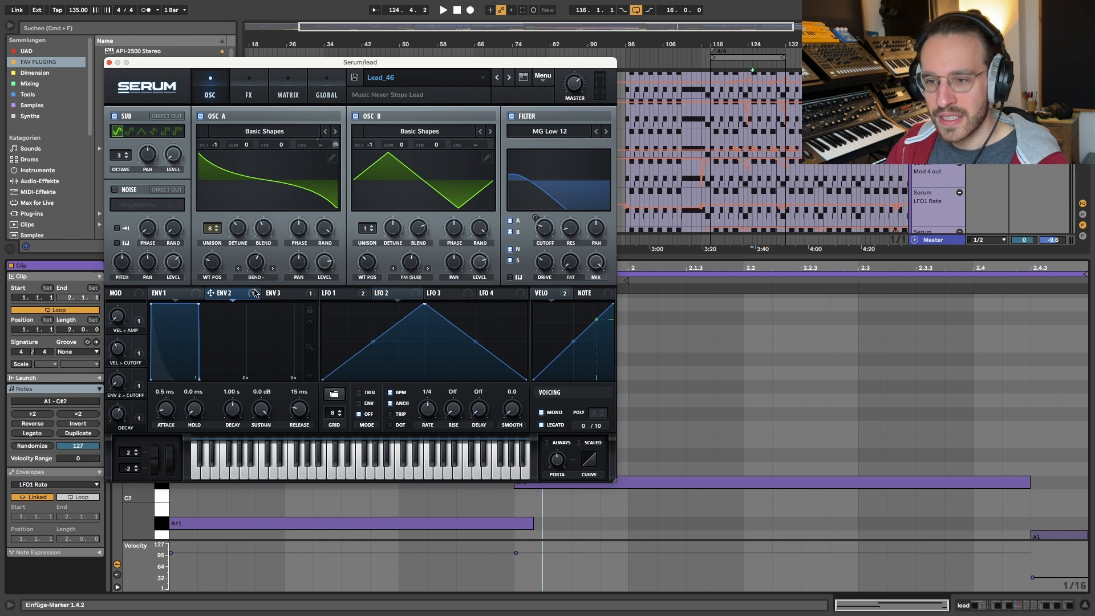
left_click(288, 293)
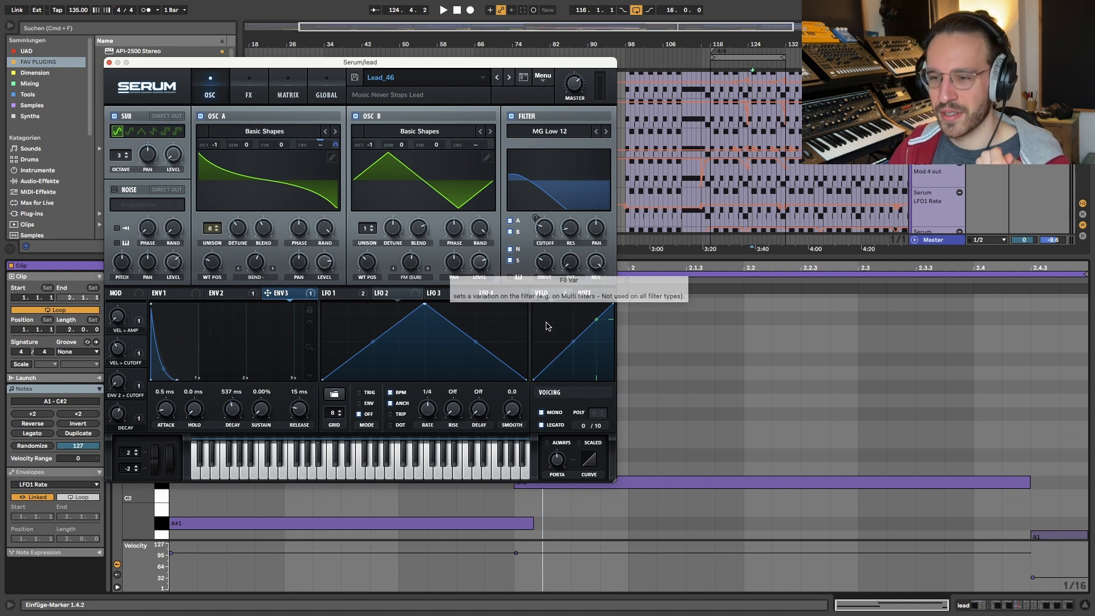
Select the lead clip spanning bars 116 to 122, play it, and bring up Serum's effects page
scroll(735, 189, "up", 1)
scroll(735, 189, "up", 3)
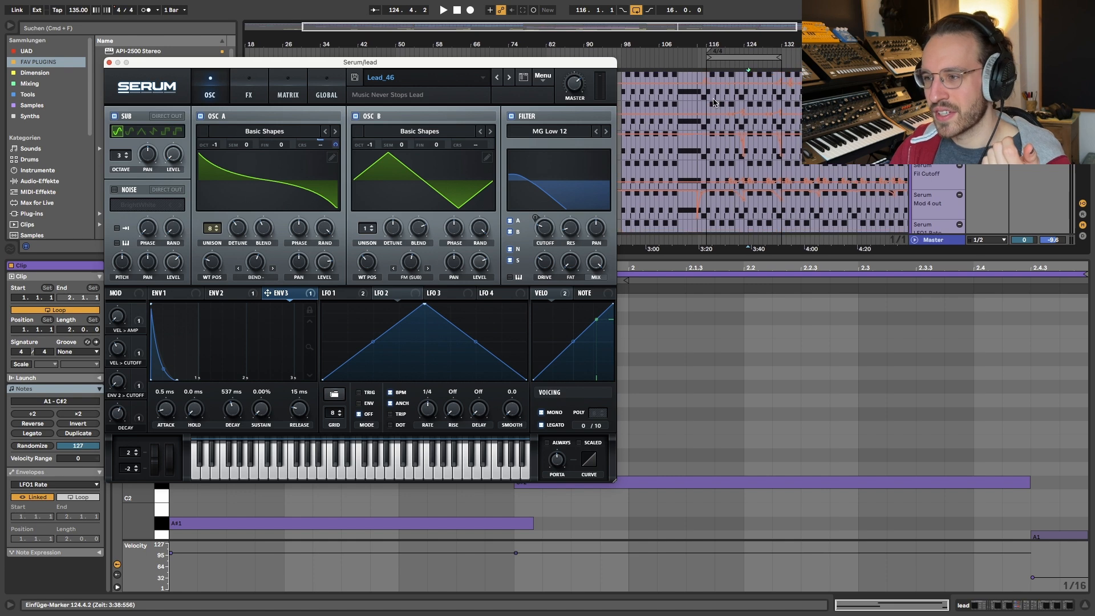
left_click(711, 81)
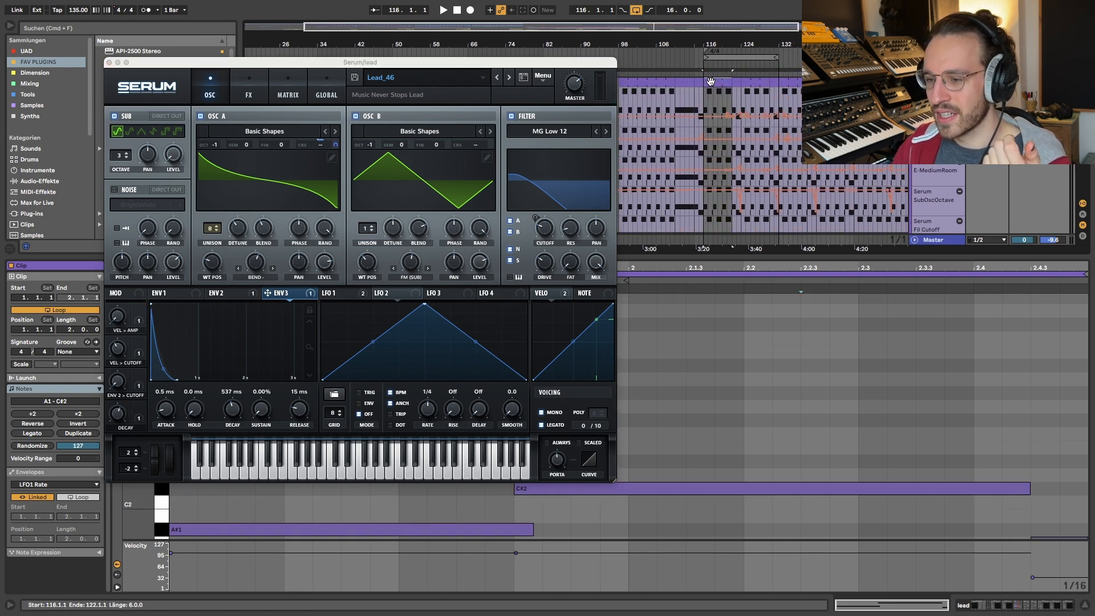
key("space")
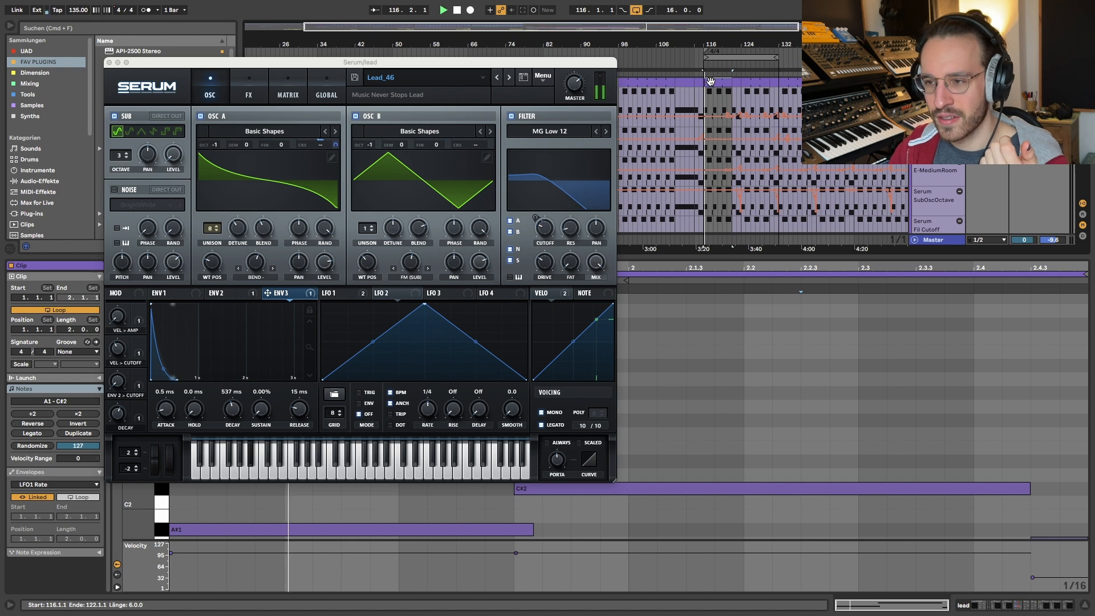
left_click(249, 88)
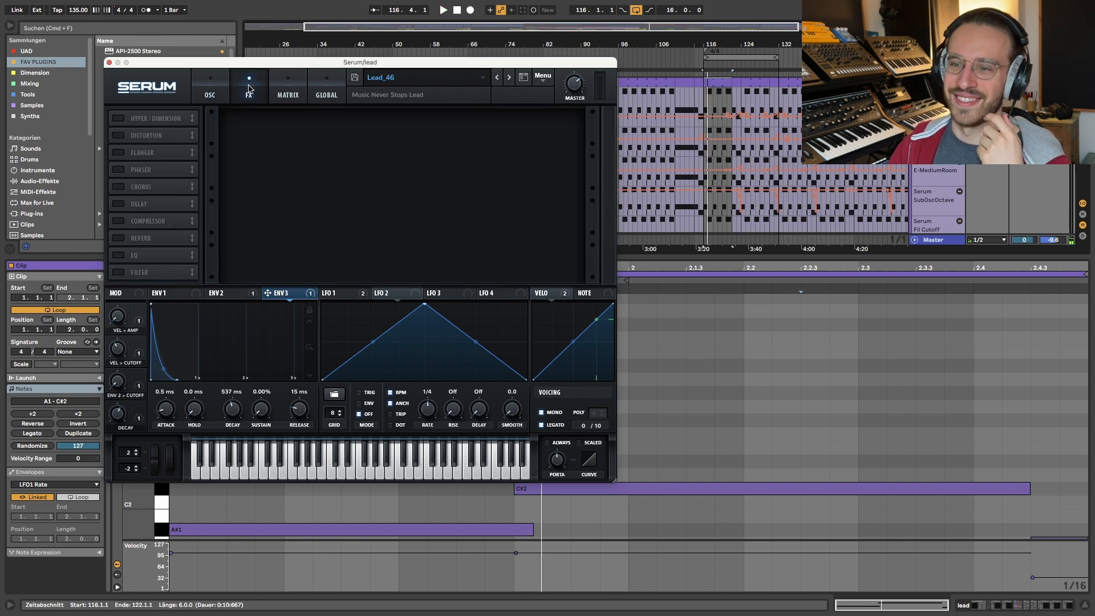
Switch on Serum's distortion effect
left_click(119, 135)
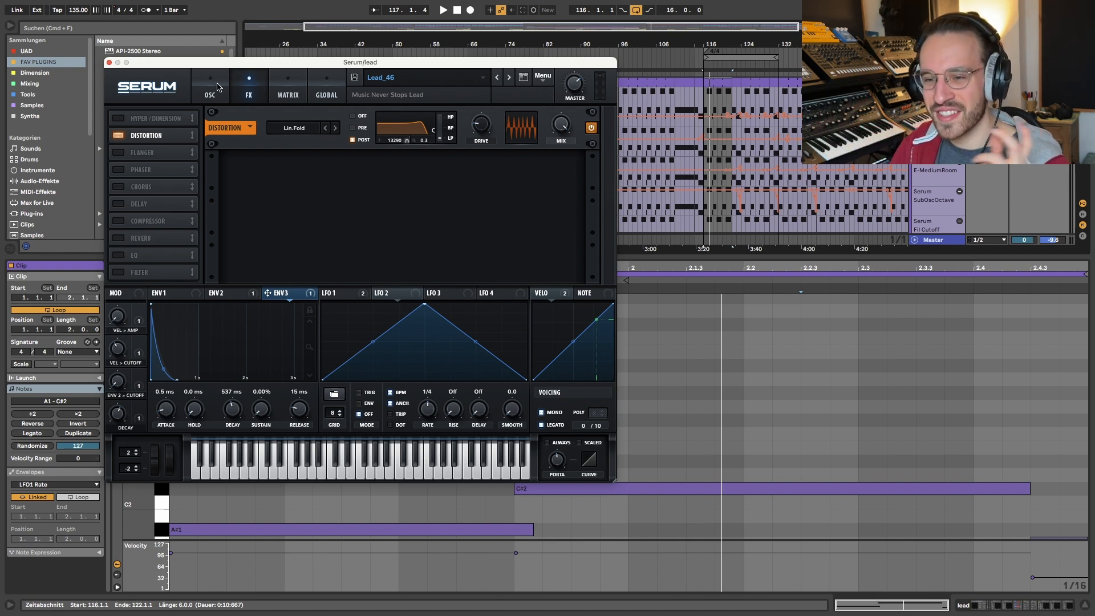
Try shortening the lead clip's first A#1 note and duplicating it three times before the C#2 note
left_click(216, 528)
key("shift+Left")
key("shift+Left")
key("shift+Left")
key("shift+Left")
key("shift+Left")
key("shift+Left")
key("shift+Left")
key("shift+Left")
key("shift+Left")
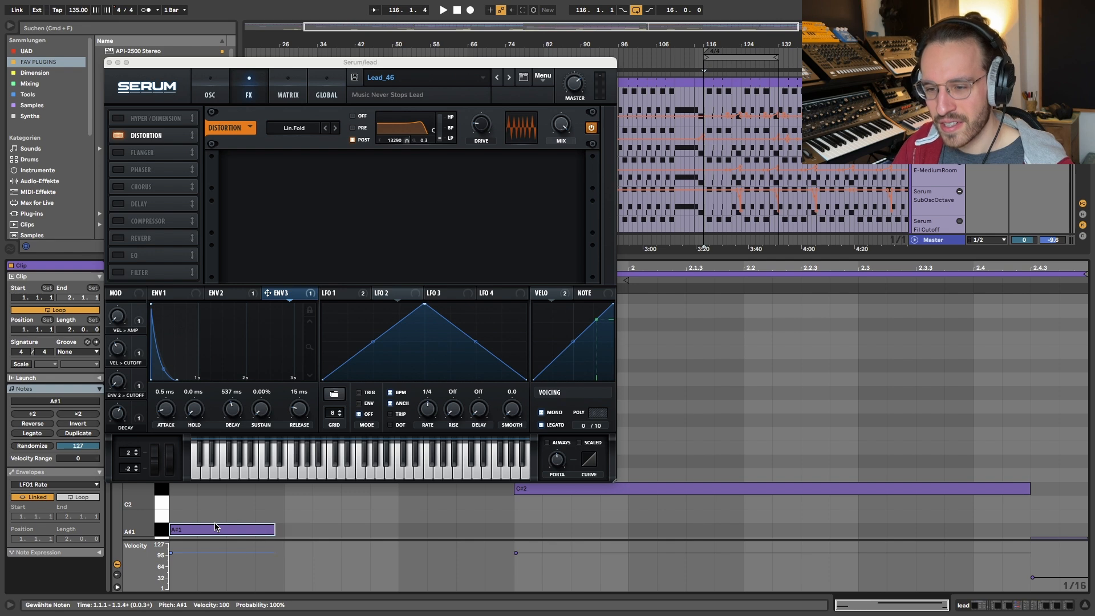
key("shift+Left")
key("super+d")
key("super+d")
key("super+d")
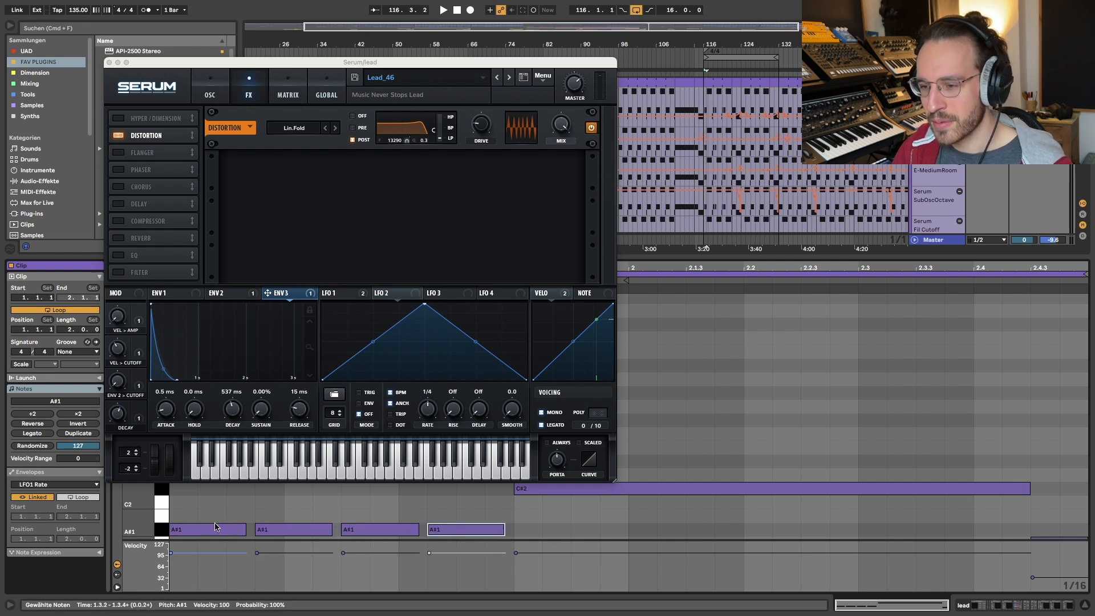
Undo the shortening and duplication of the lead clip's A#1 note
key("super+z")
key("super+z")
key("super+z")
key("super+z")
key("super+z")
key("super+z")
key("super+z")
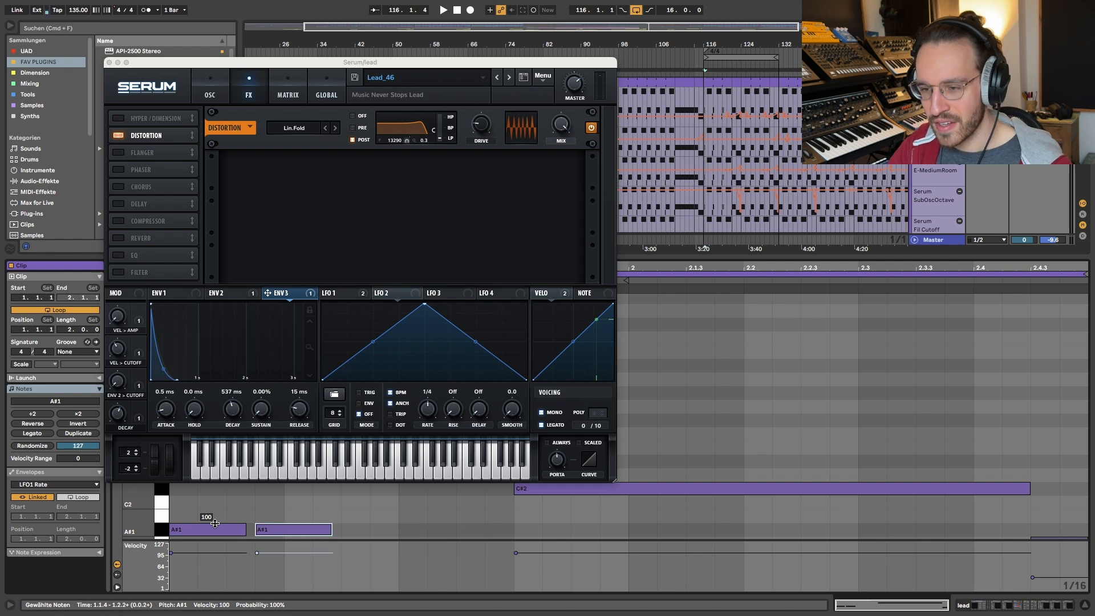
key("super+z")
key("super+z")
key("super+z")
key("super+z")
key("super+z")
key("super+z")
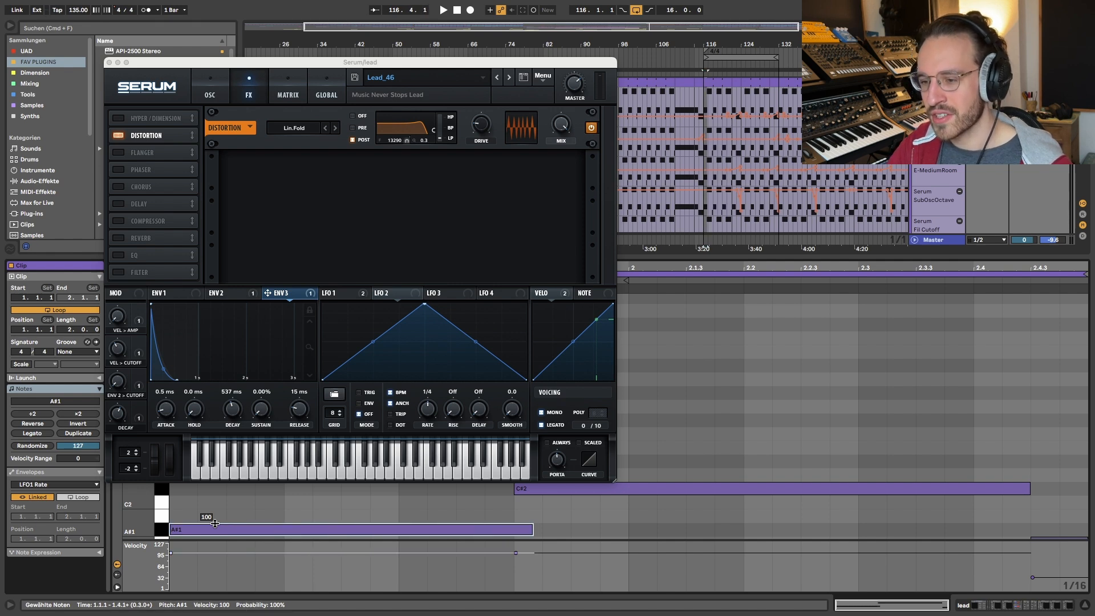
key("shift+Left")
key("super+z")
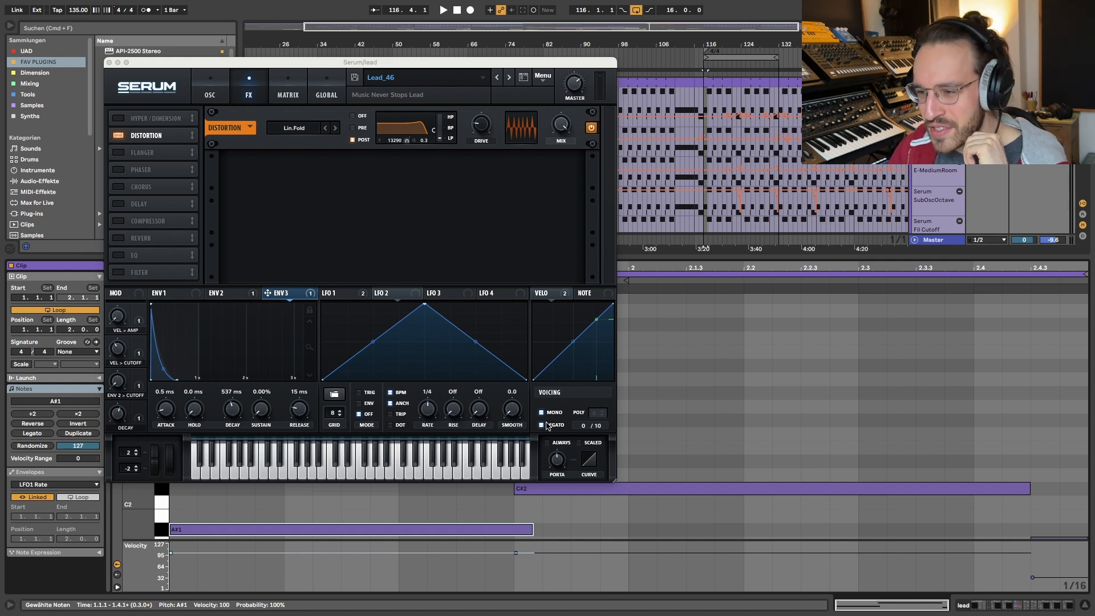
Inspect the C#2 note and the low-velocity A1 note at the end of the lead clip, and play the passage
left_click(517, 488)
scroll(1053, 466, "down", 2)
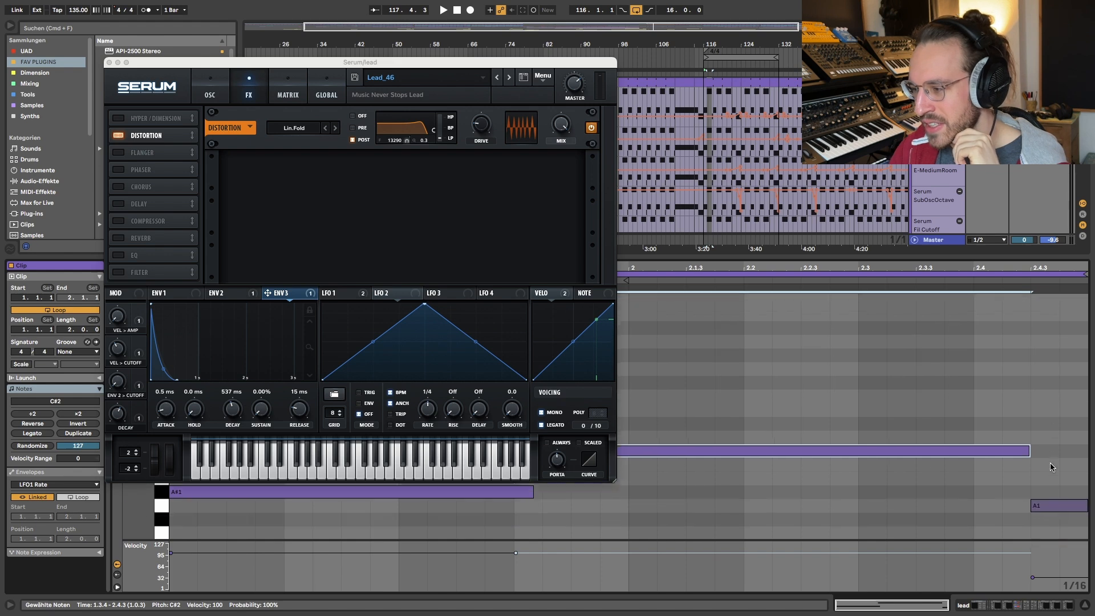
scroll(1052, 467, "down", 1)
left_click(1050, 489)
scroll(982, 527, "up", 2)
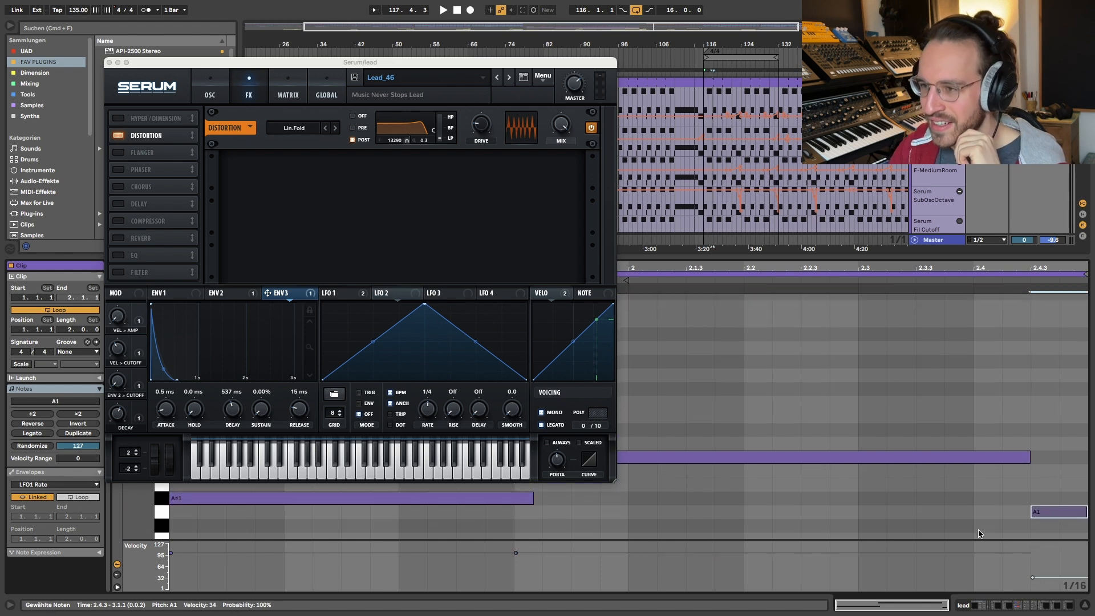
key("space")
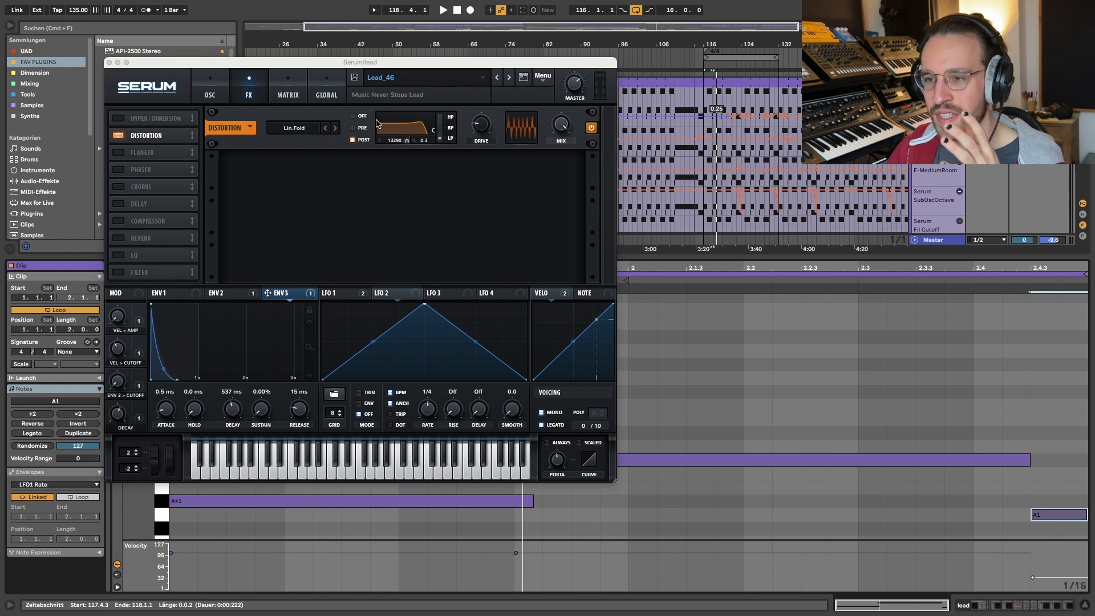
Check the distortion type setting and glance at Serum's oscillators before returning to the effects page
left_click(297, 129)
left_click(297, 129)
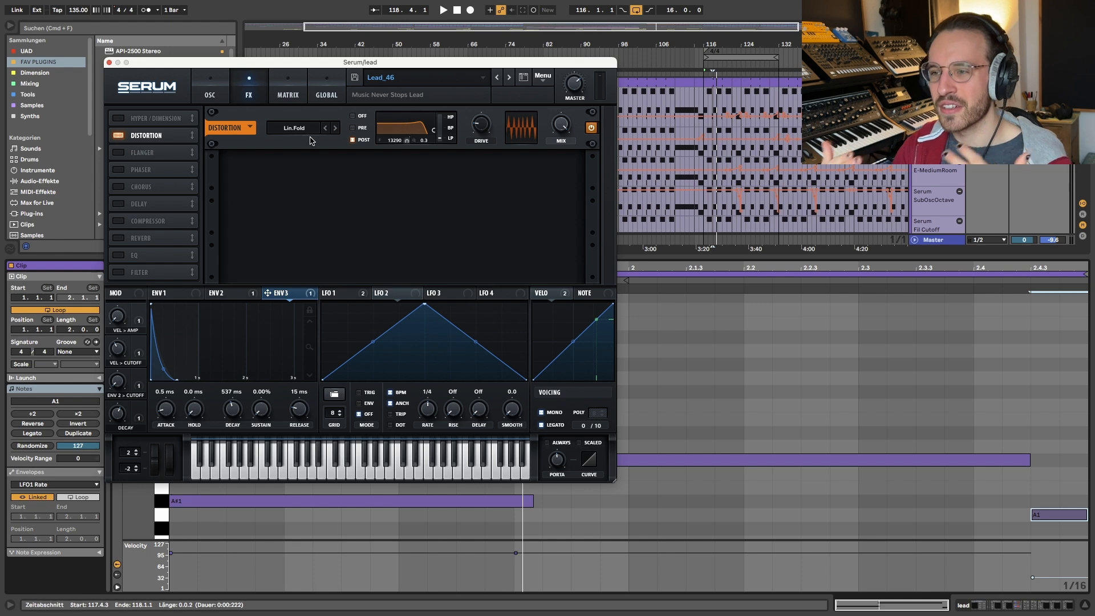
left_click(212, 92)
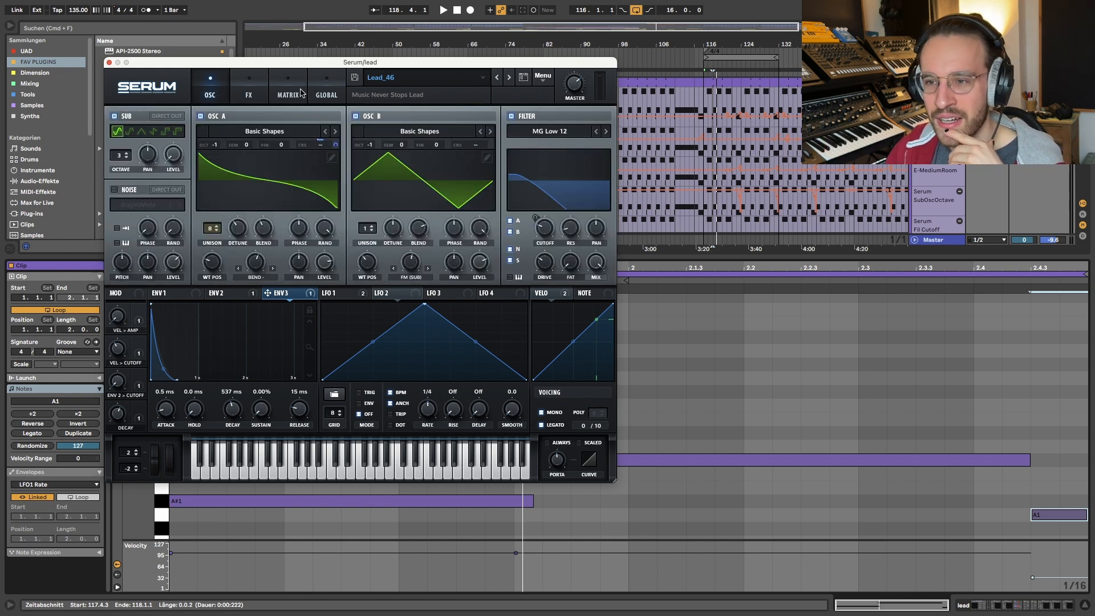
left_click(251, 92)
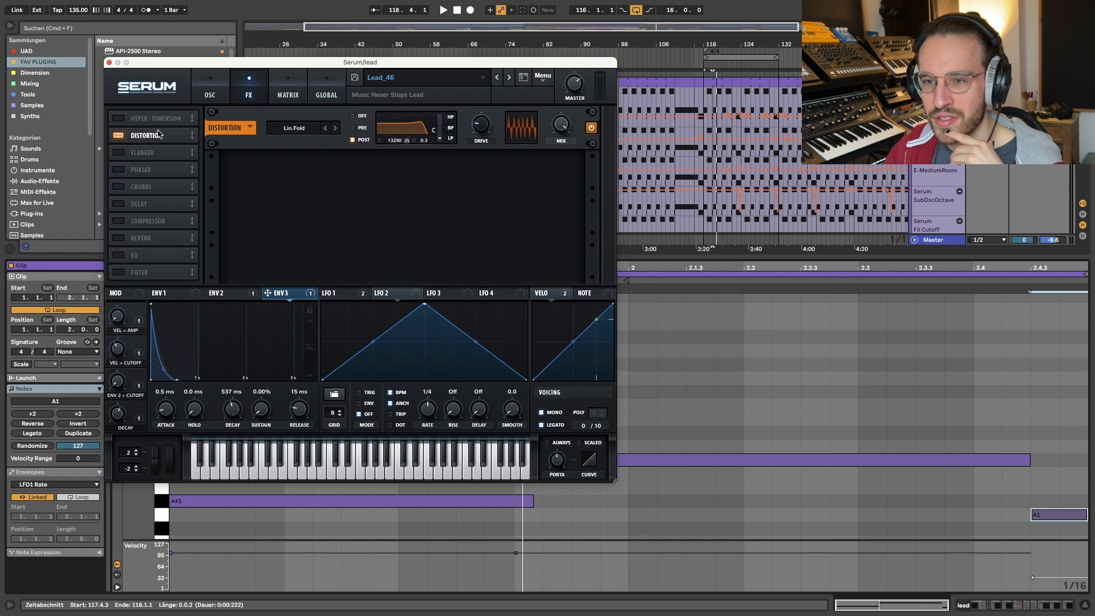
Bypass Serum's distortion, play the lead without it, and bring up the oscillator page
left_click(119, 135)
key("space")
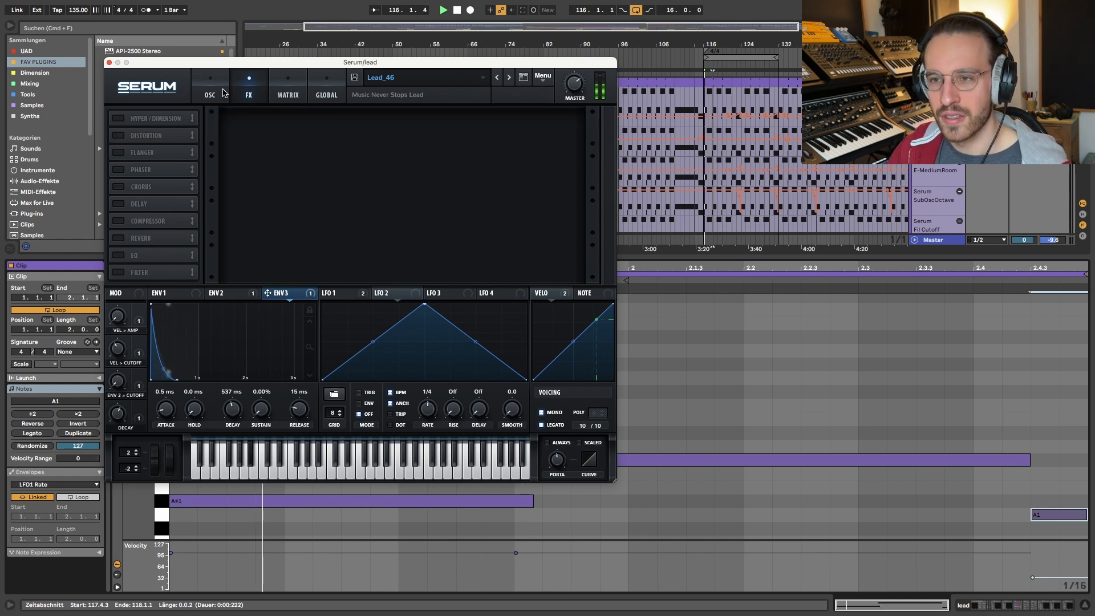
left_click(222, 93)
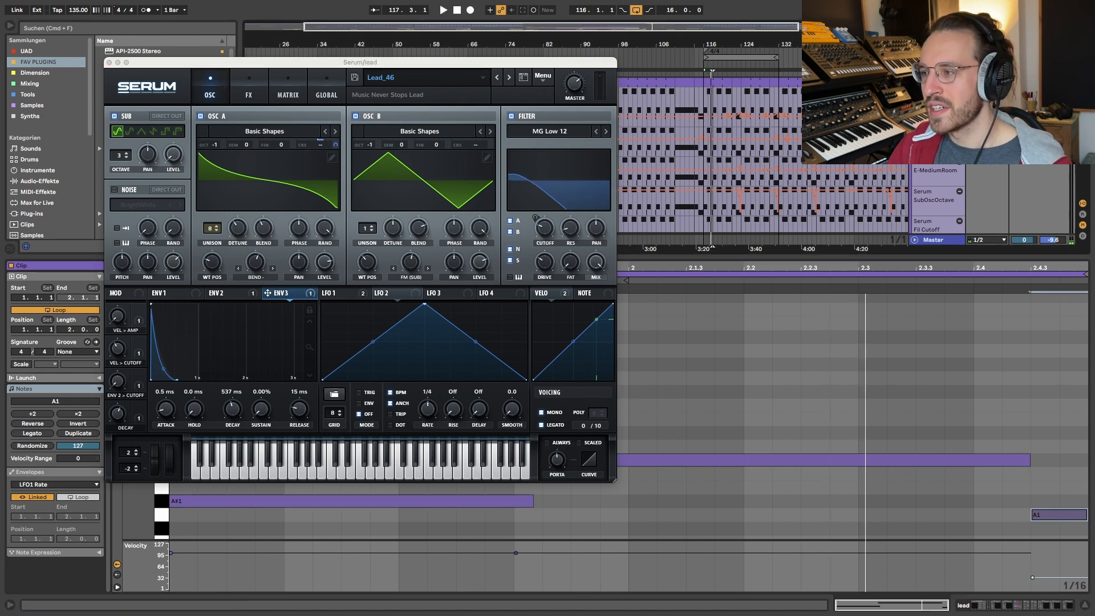
Show the lead track's device chain, switch Serum's distortion back on and play the lead with it
key("shift+Tab")
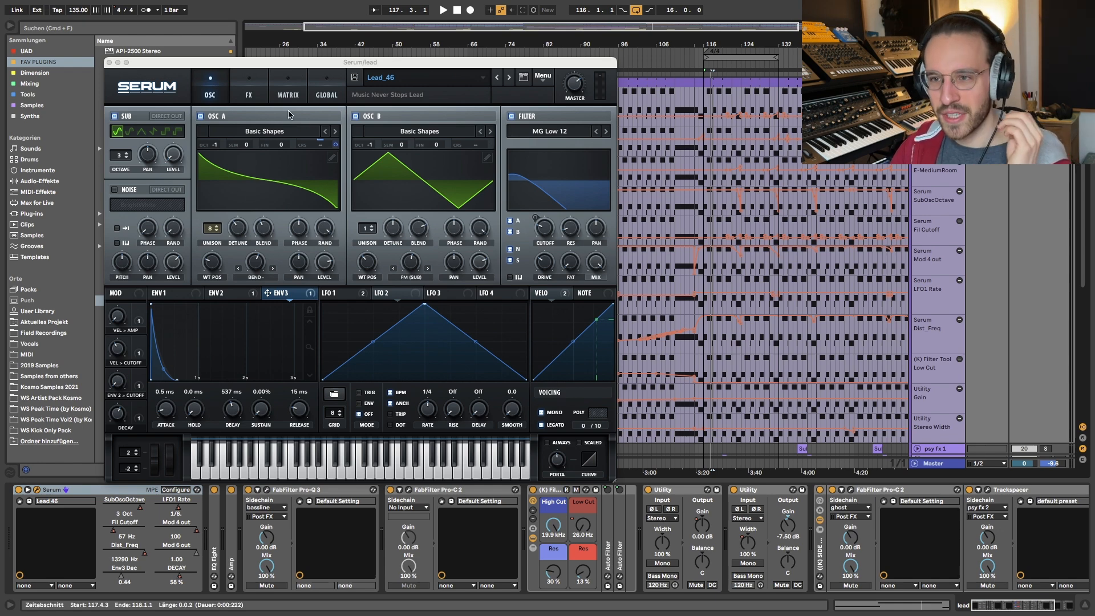
left_click(248, 92)
left_click(118, 136)
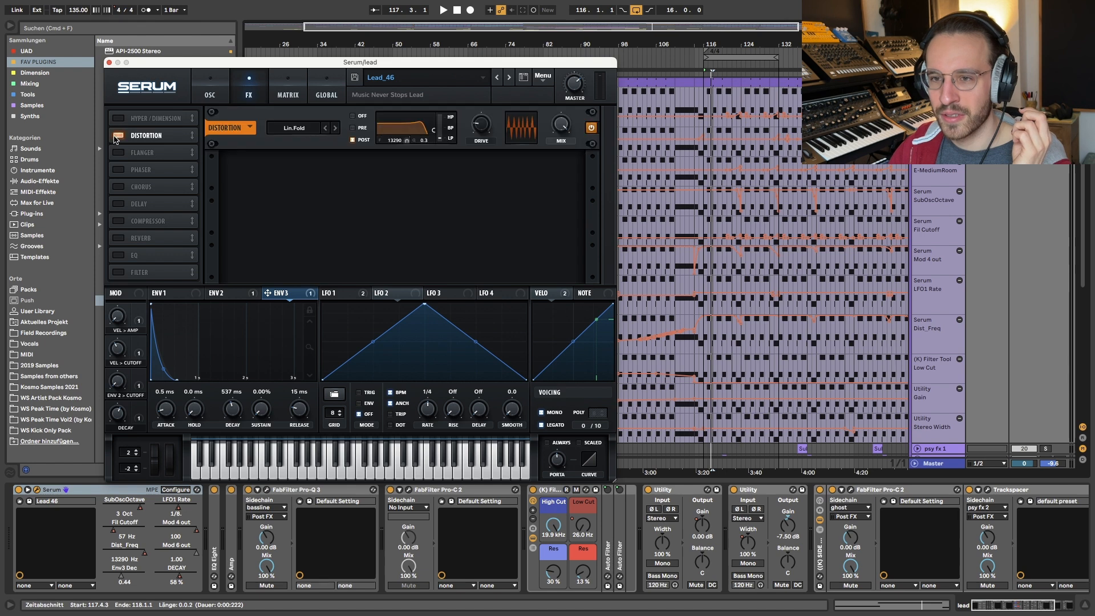
key("space")
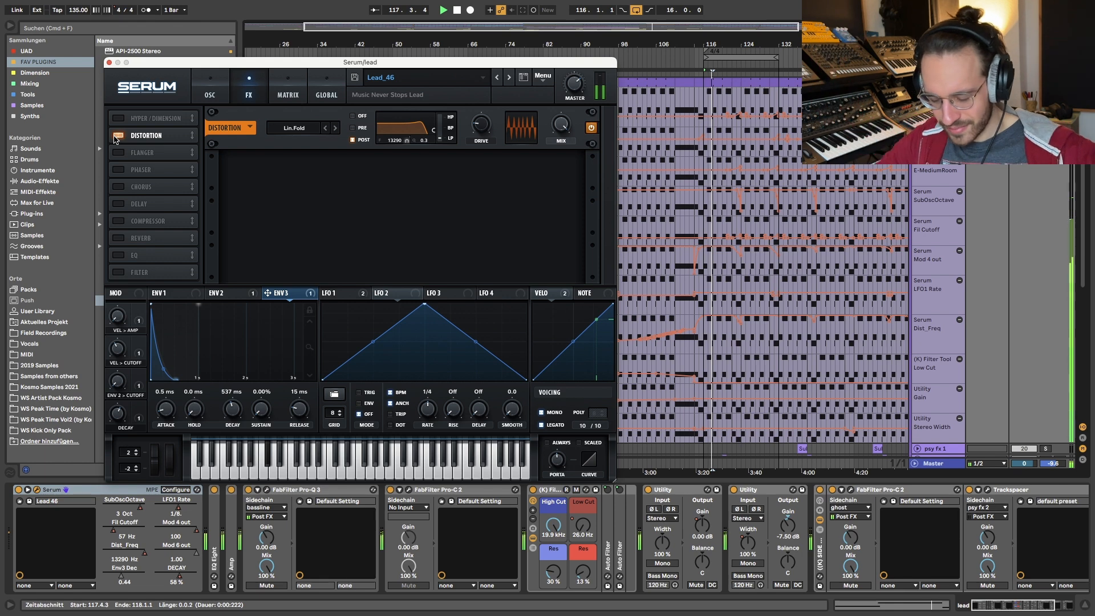
key("space")
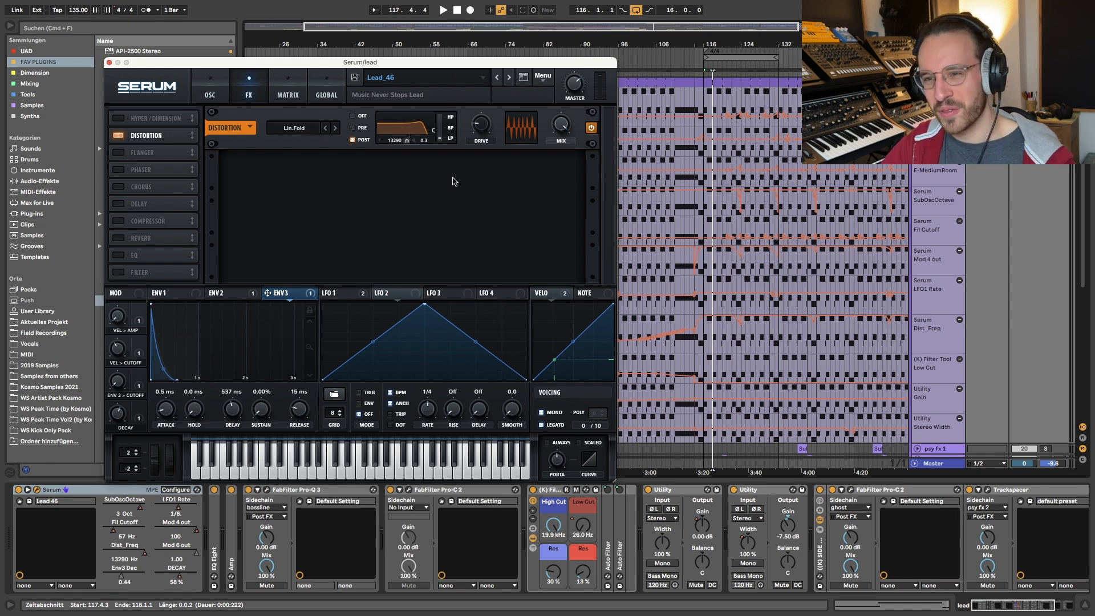
On Serum's oscillator page, switch oscillator B off and back on
left_click(220, 97)
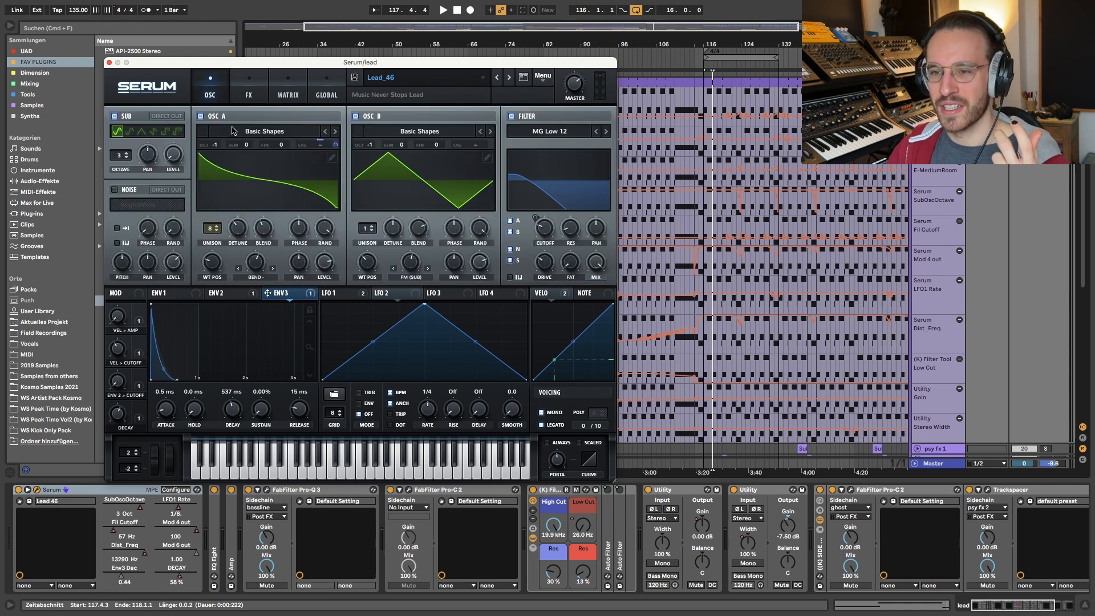
left_click(355, 116)
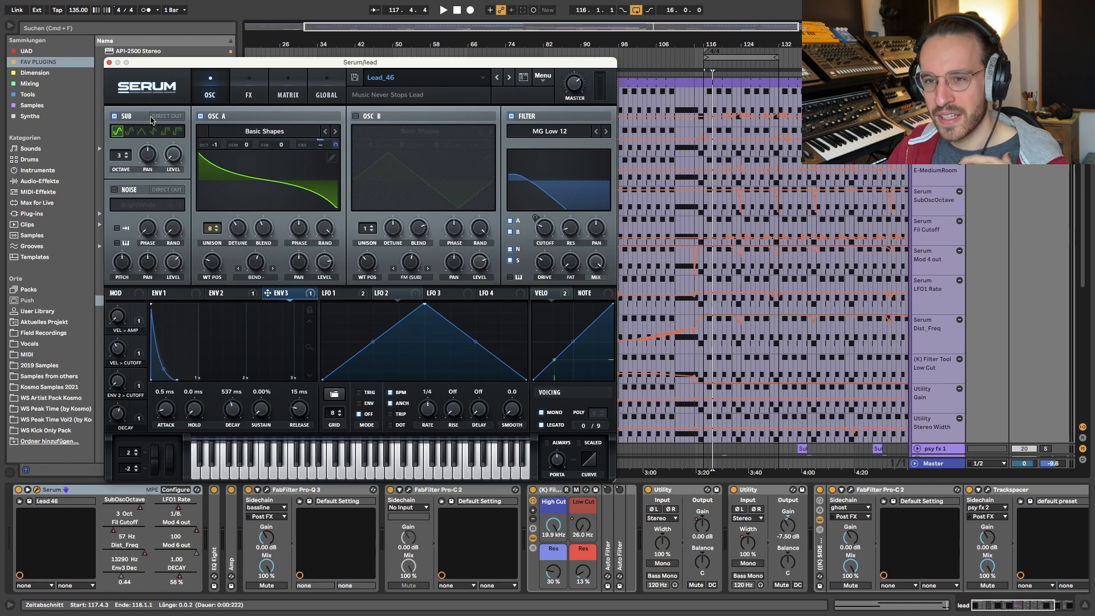
left_click(116, 116)
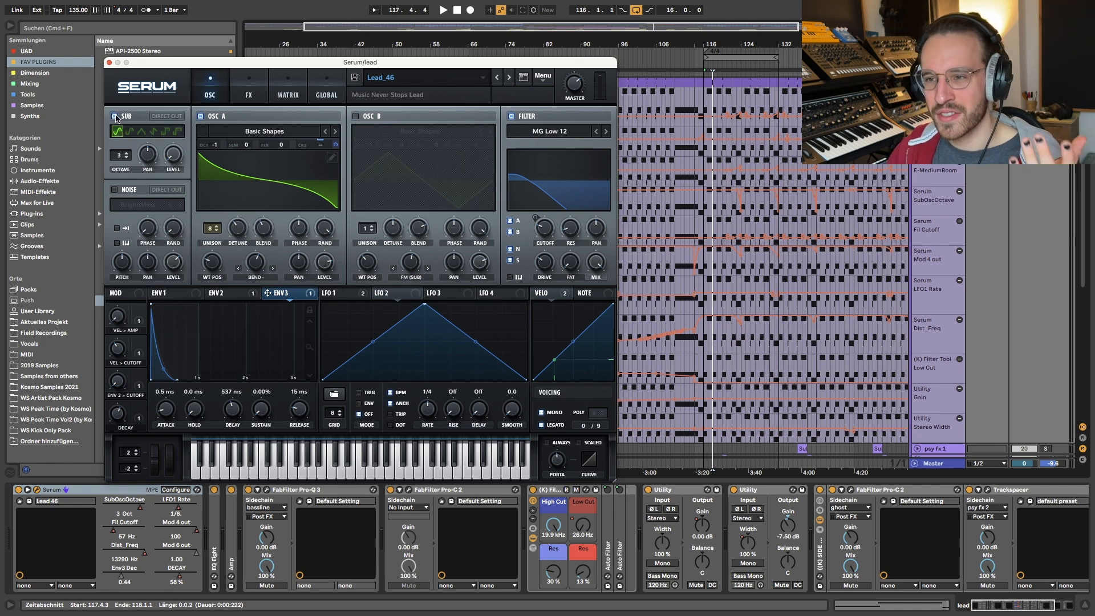
left_click(359, 116)
Compare Serum's distortion settings with its oscillator page, ending on the effects page
left_click(251, 93)
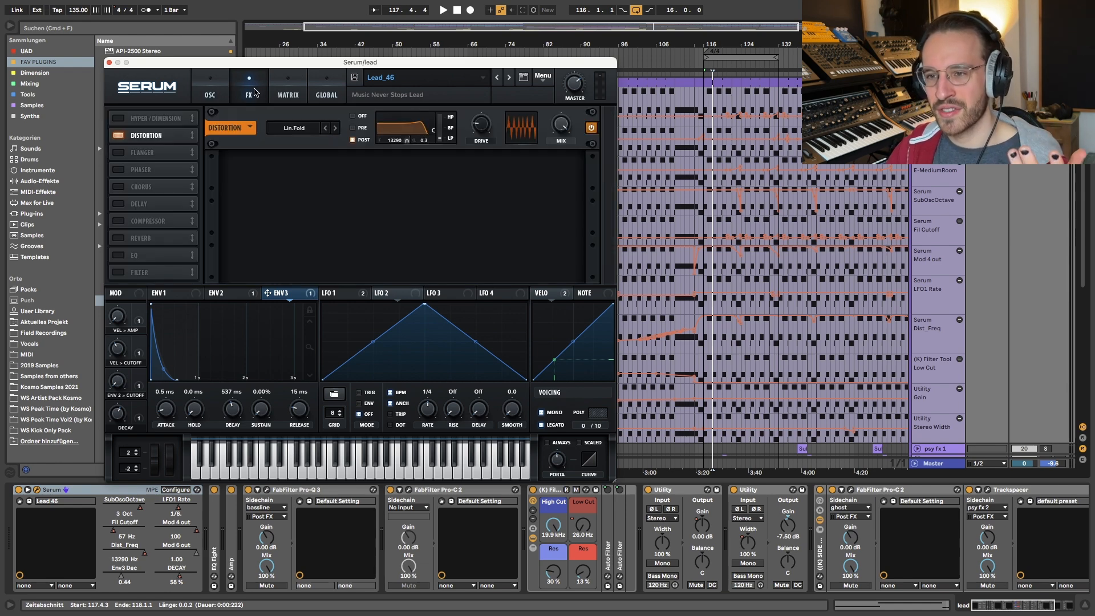
left_click(220, 96)
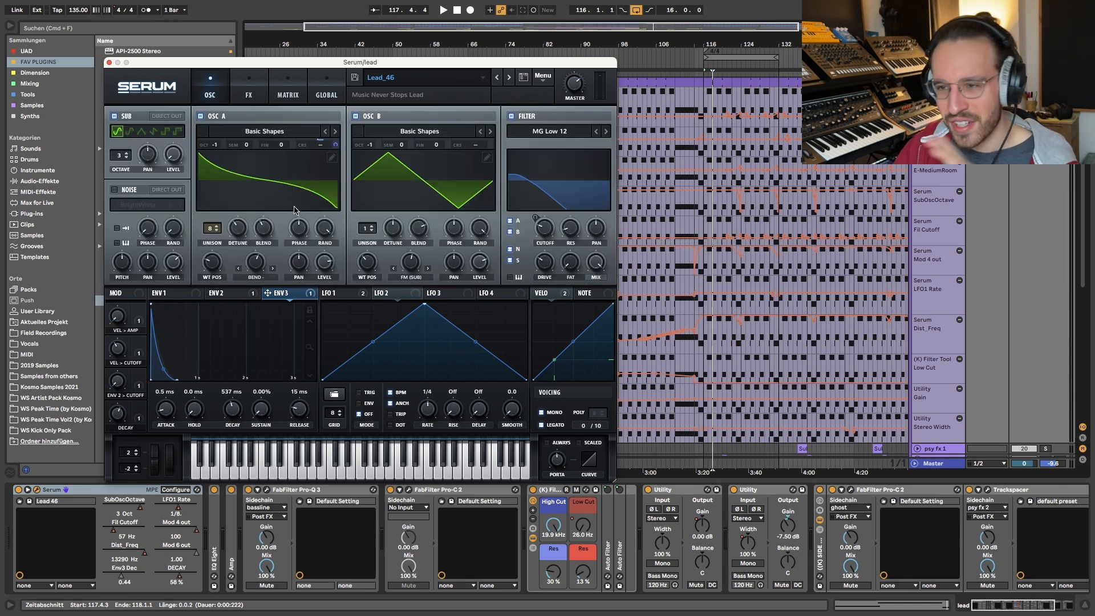
left_click(249, 93)
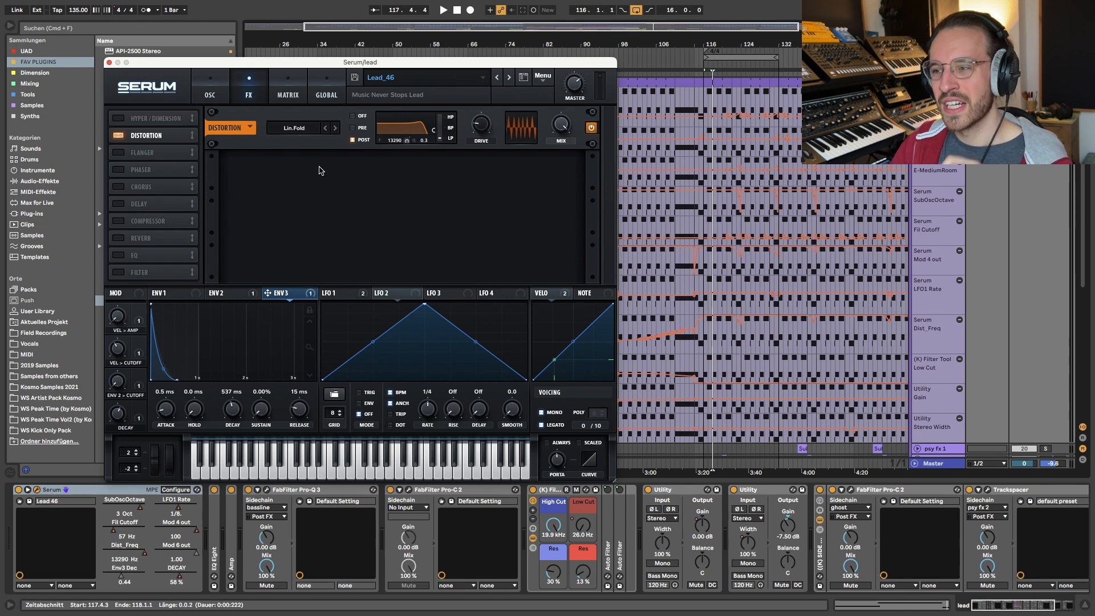
Highlight the lead clips from bar 116 to 132, then play the lead from 116.1.1
left_click(719, 79)
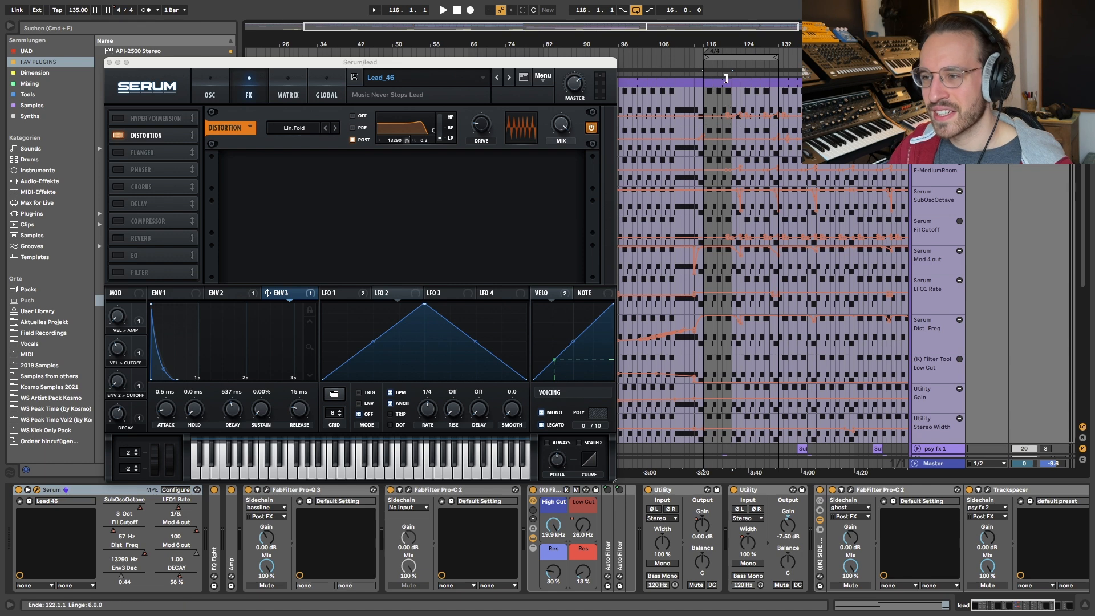
left_click(770, 83, "shift")
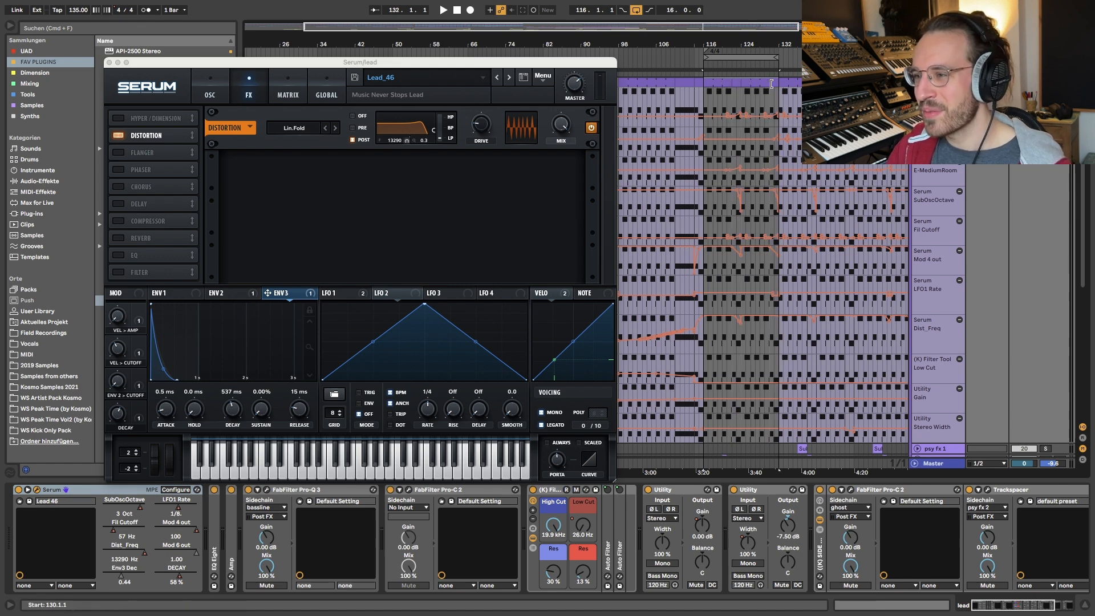
left_click(713, 83)
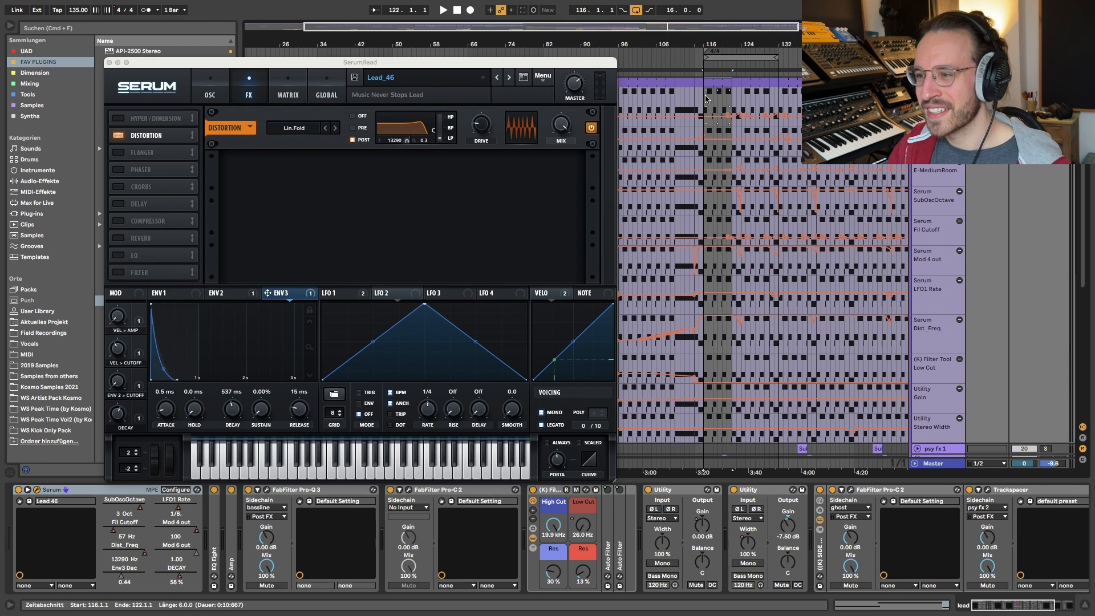
left_click(703, 94)
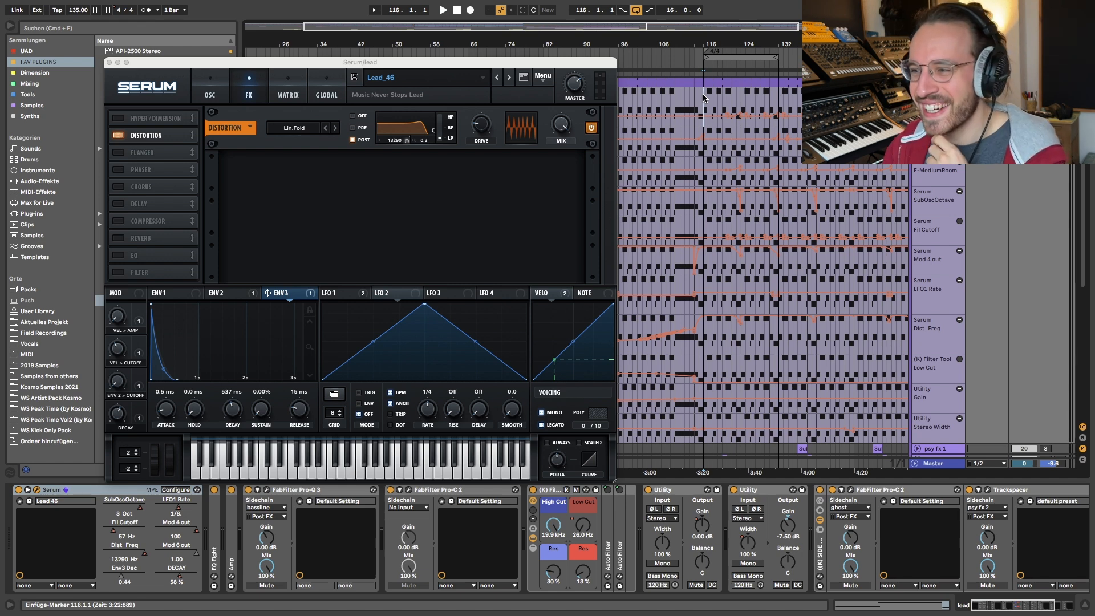
key("space")
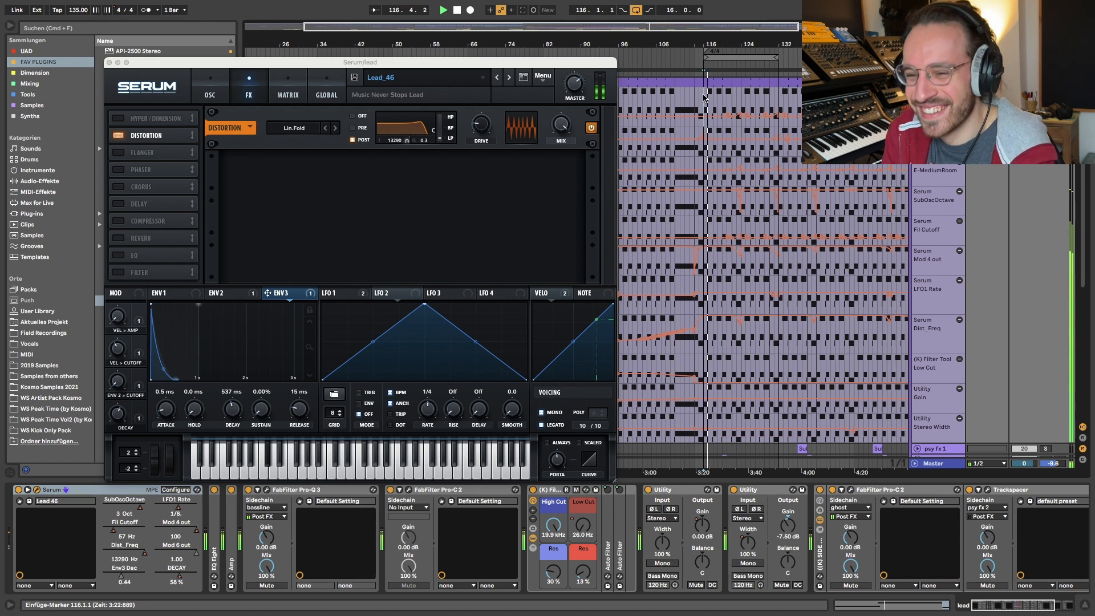
scroll(704, 96, "up", 5)
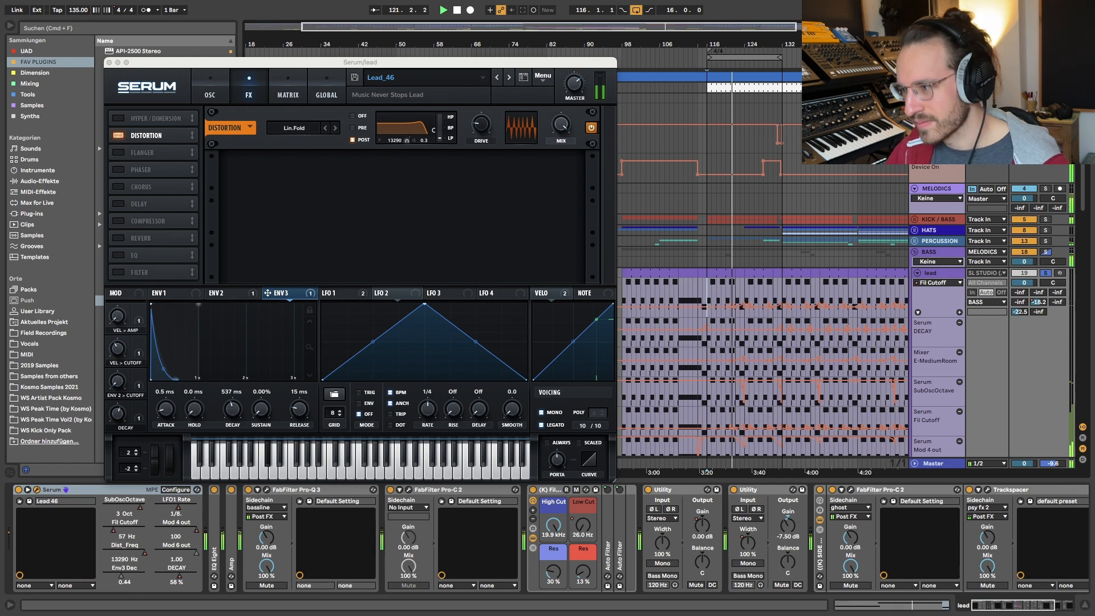
key("space")
Close the Serum window and select the lead's SubOscOctave automation from 123.1.1 to 124.1.1
left_click(211, 90)
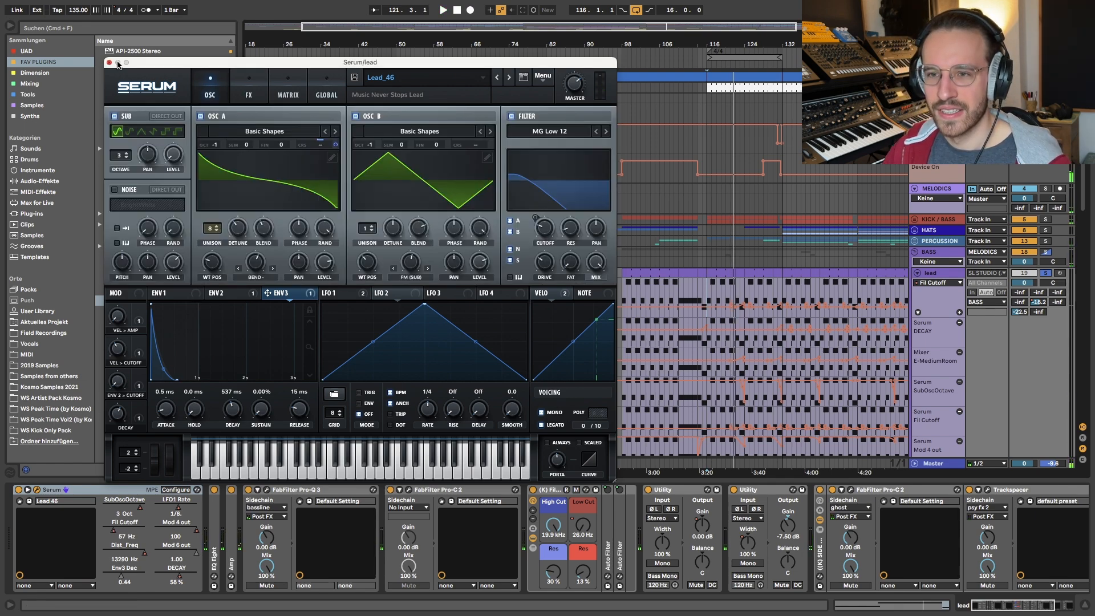
left_click(109, 63)
scroll(758, 193, "down", 10)
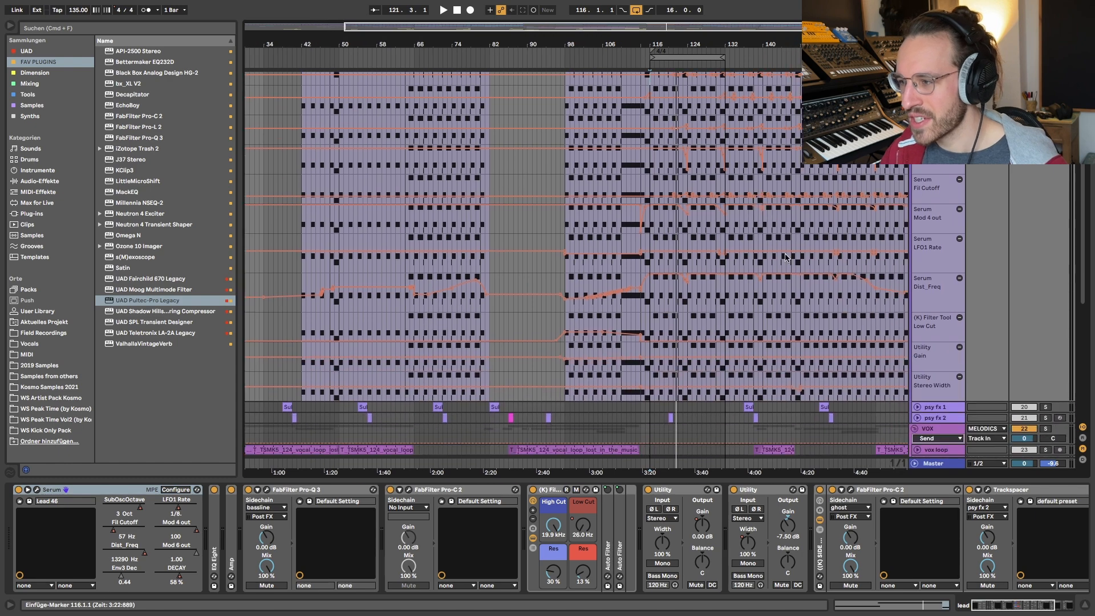
scroll(757, 193, "up", 3)
scroll(616, 169, "up", 5)
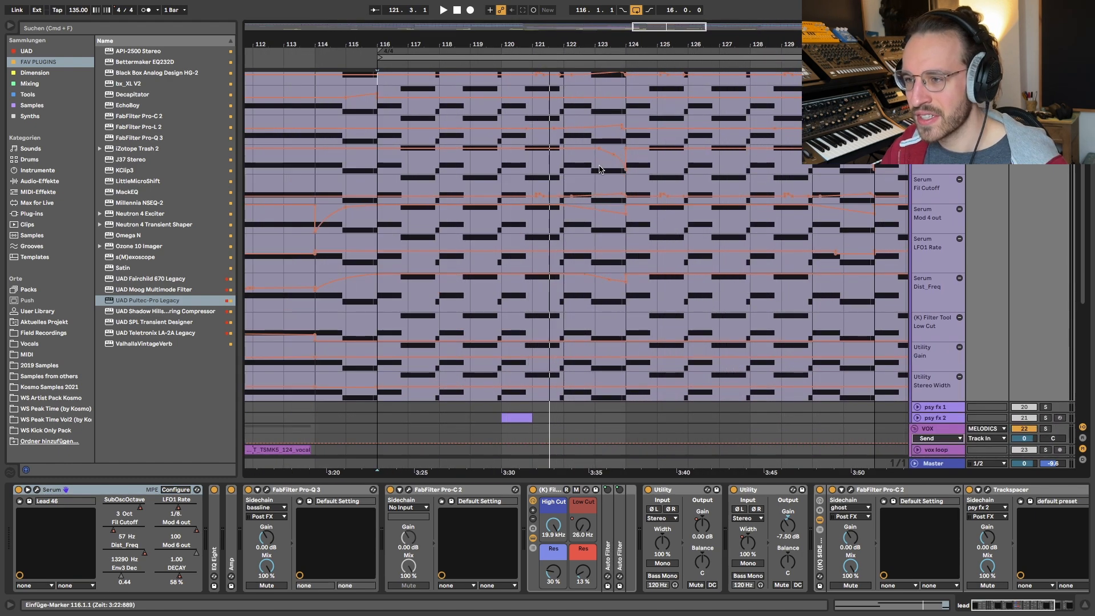
left_click_drag(597, 166, 627, 166)
scroll(630, 166, "down", 1)
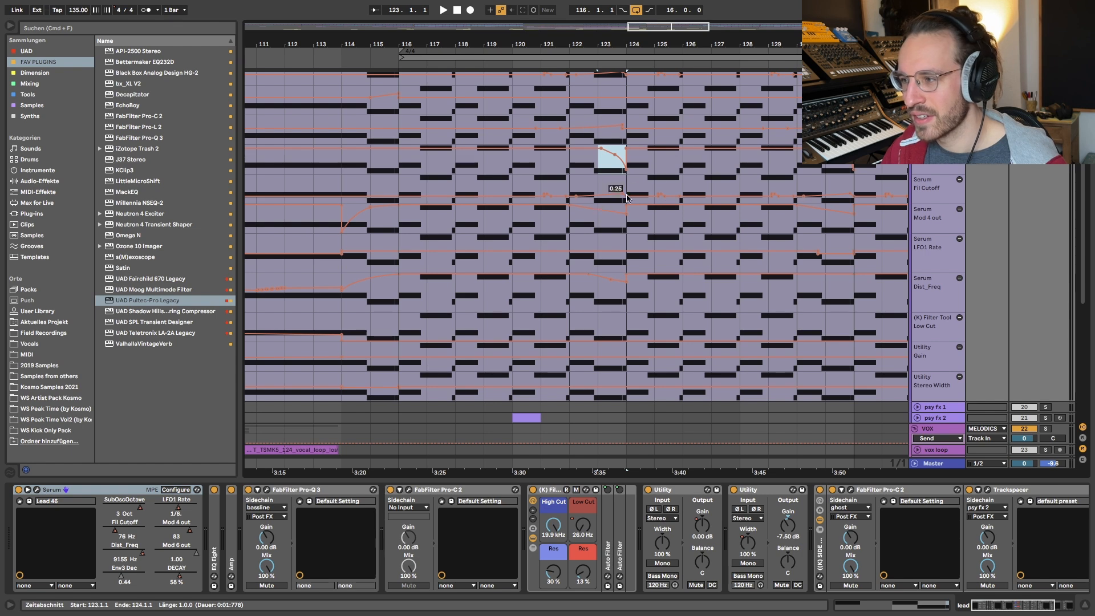
scroll(620, 282, "down", 1)
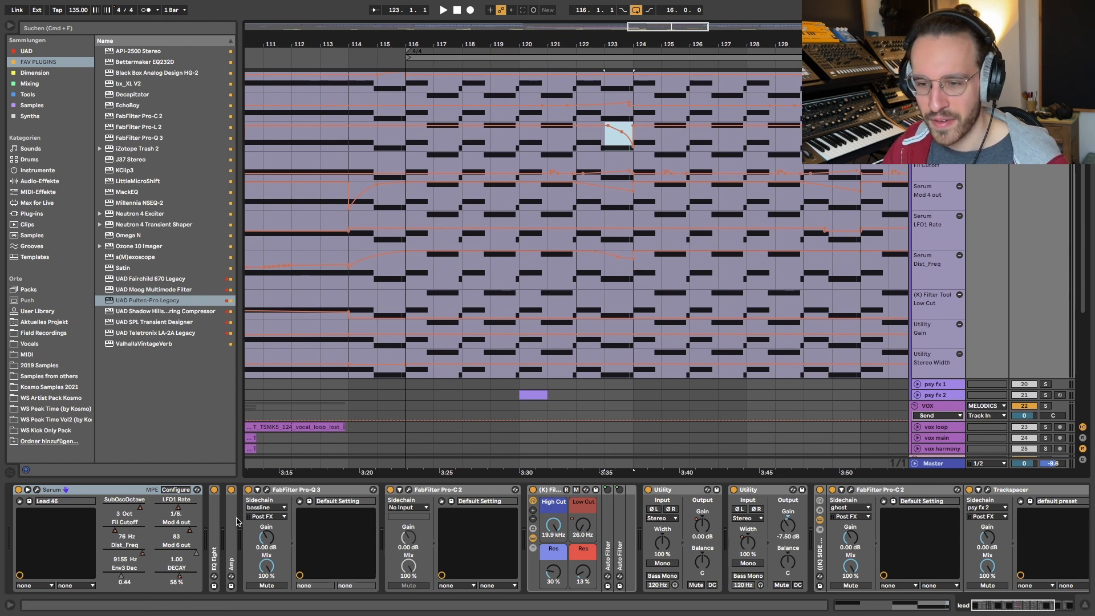
Unfold the lead's EQ Eight to inspect its curve, fold it again, and unfold the Amp device
double_click(214, 521)
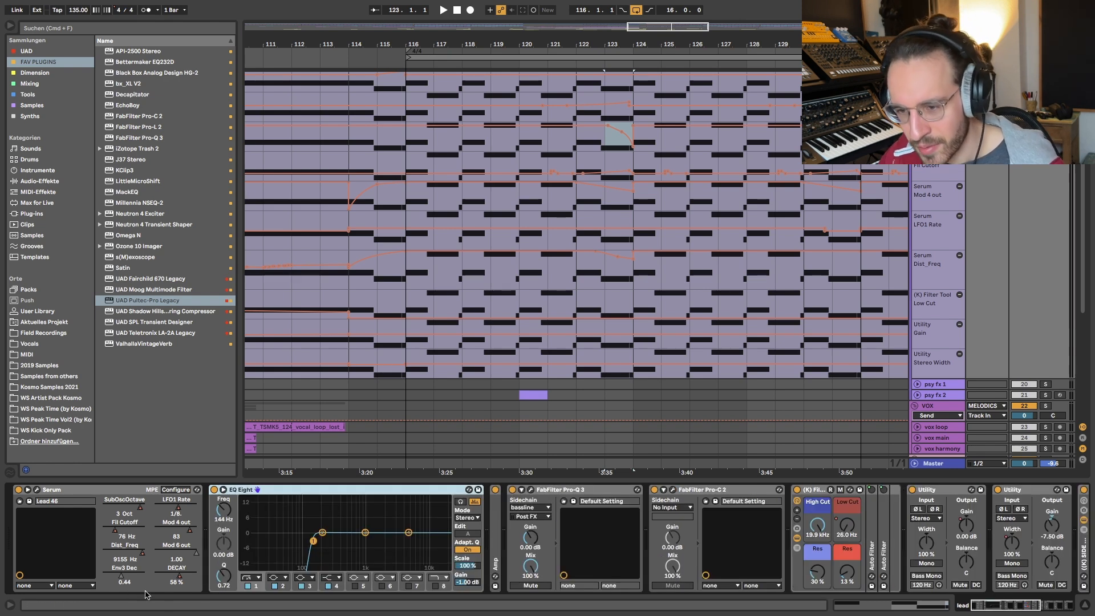
double_click(282, 490)
double_click(228, 546)
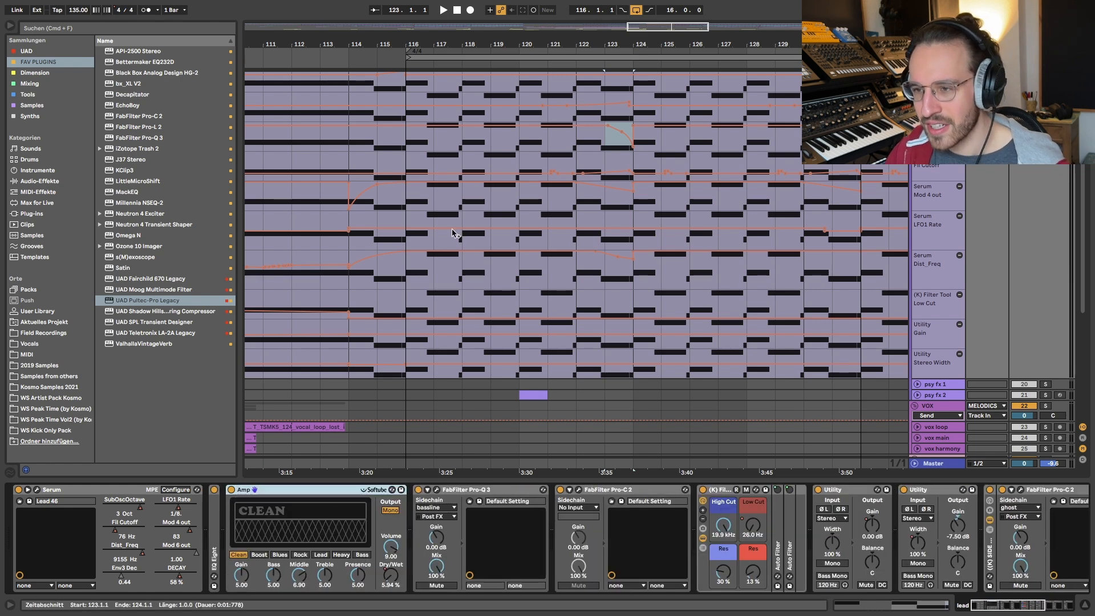
Play the lead from 123.1.1 with the Amp active, then stop playback
key("space")
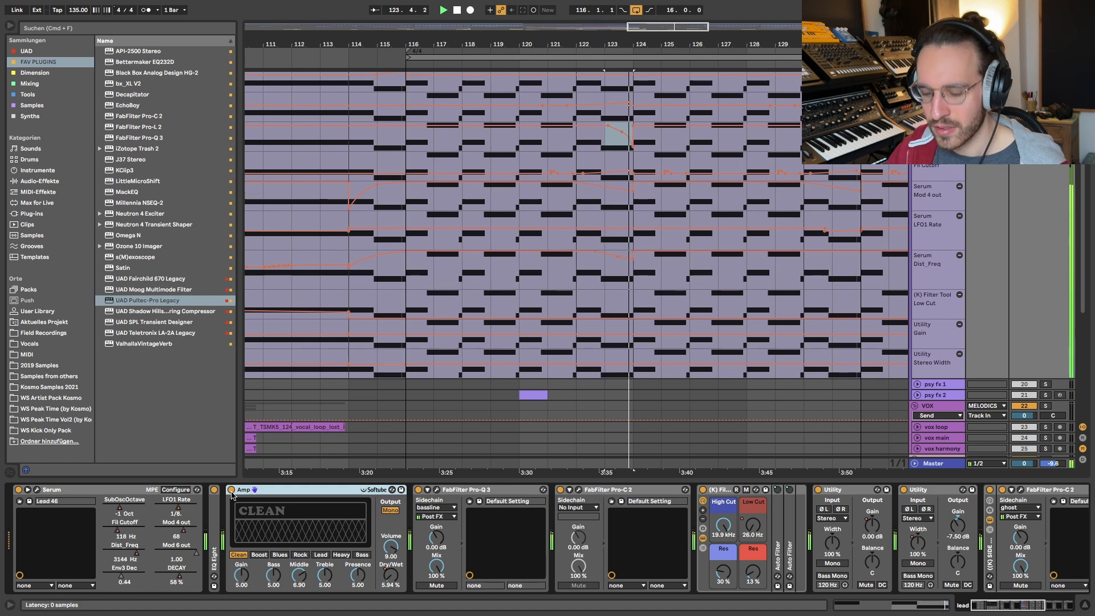
scroll(639, 156, "up", 1)
left_click(641, 152)
scroll(641, 153, "up", 2)
key("space")
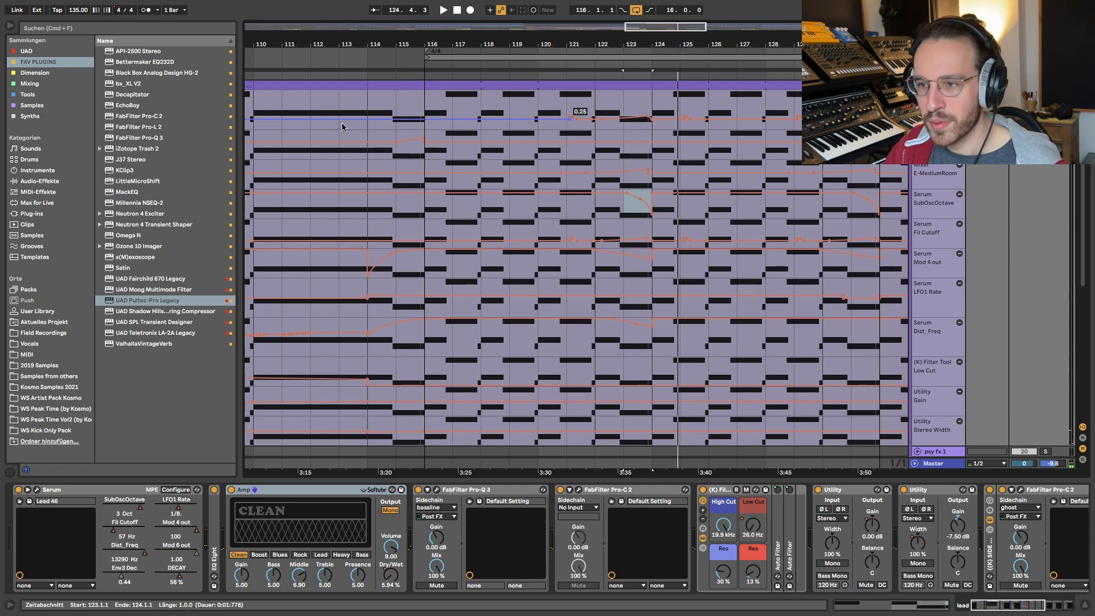
Play the lead from 116.1.1 while switching the Amp off and back on, then stop playback
left_click(428, 108)
key("space")
left_click(231, 490)
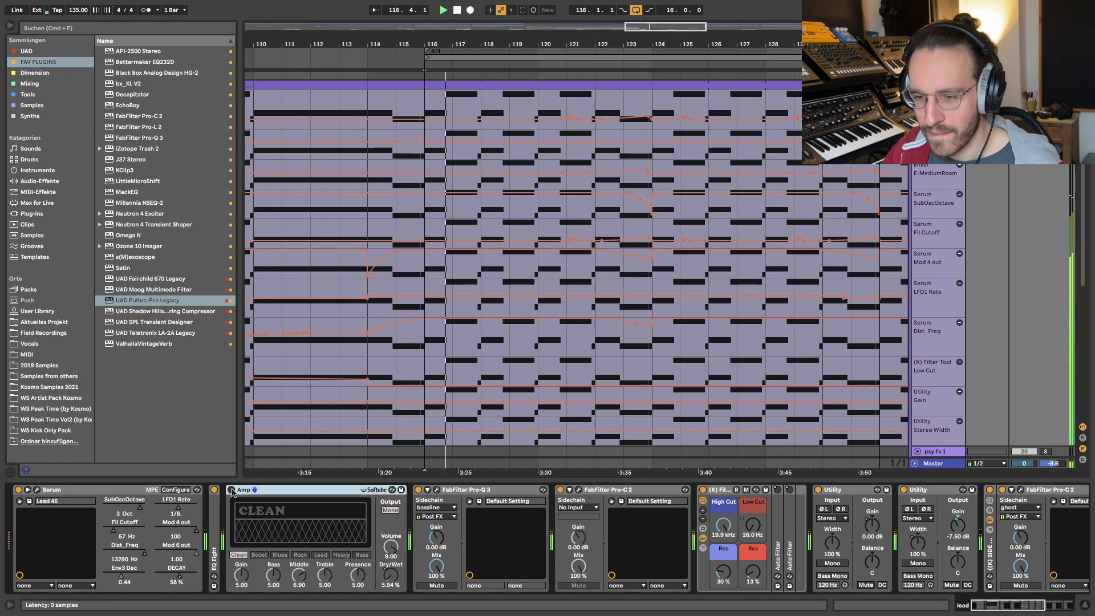
left_click(231, 490)
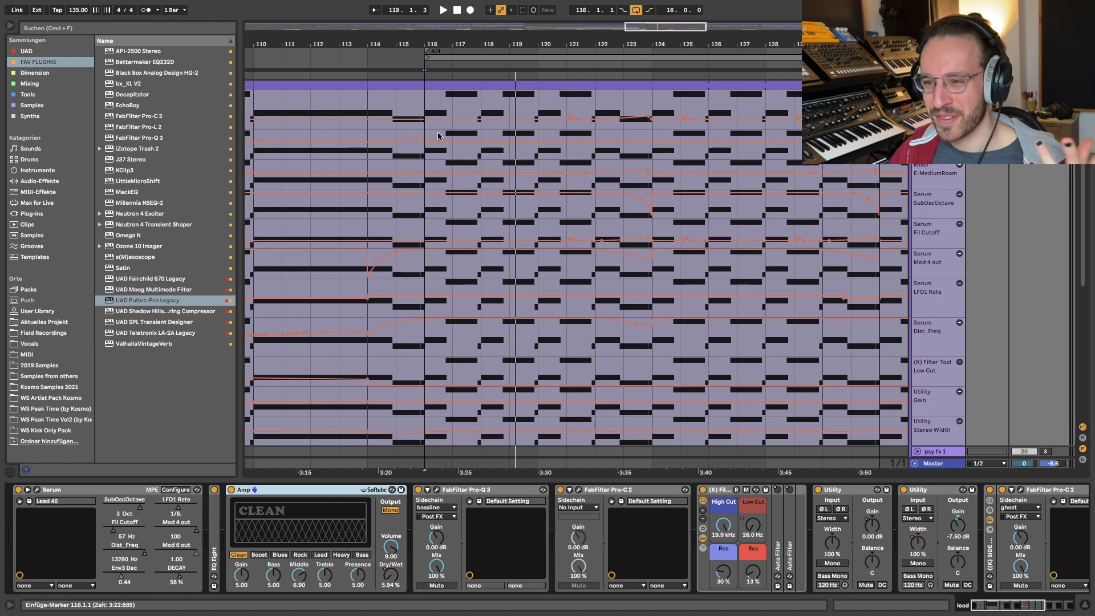
key("space")
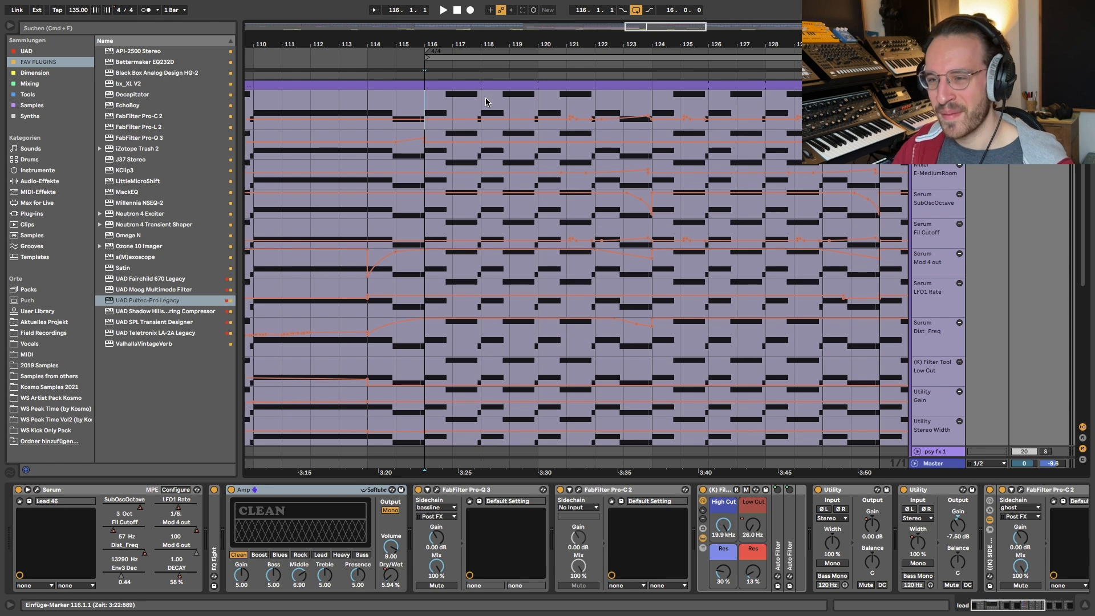
Open the lead's FabFilter Pro-Q 3, inspect its purple low-mid cut and red dynamic high band, and close it
left_click(436, 489)
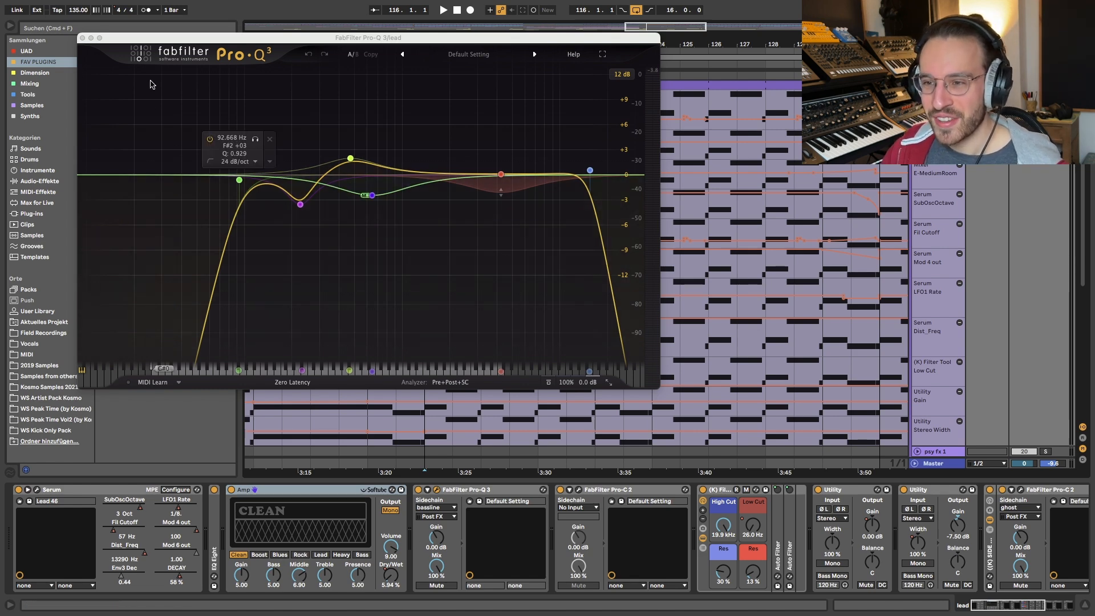
left_click_drag(151, 83, 597, 279)
left_click(508, 263)
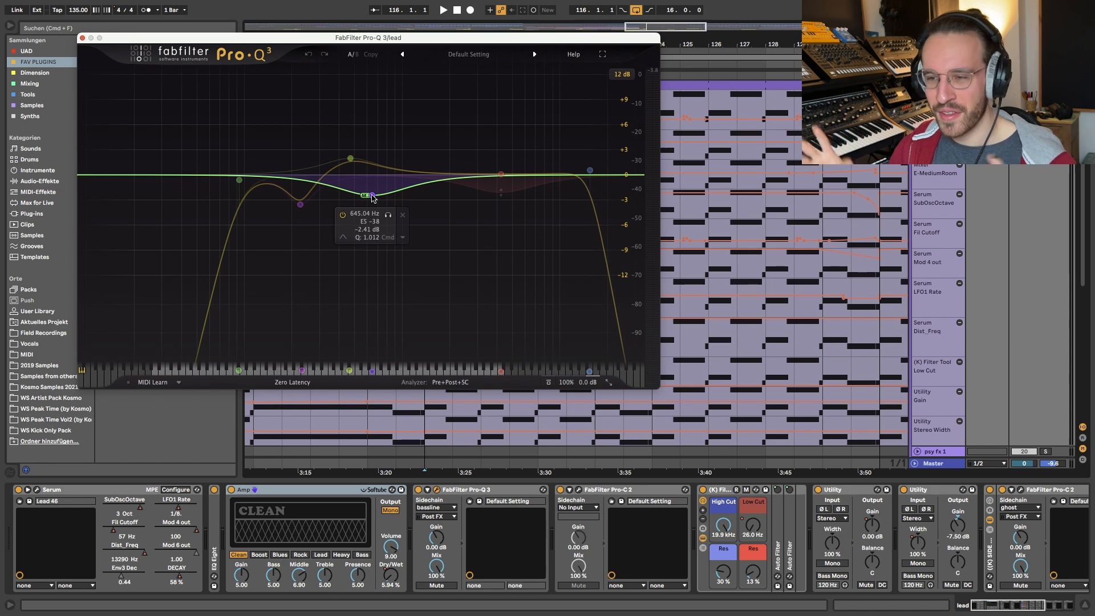
left_click(300, 205)
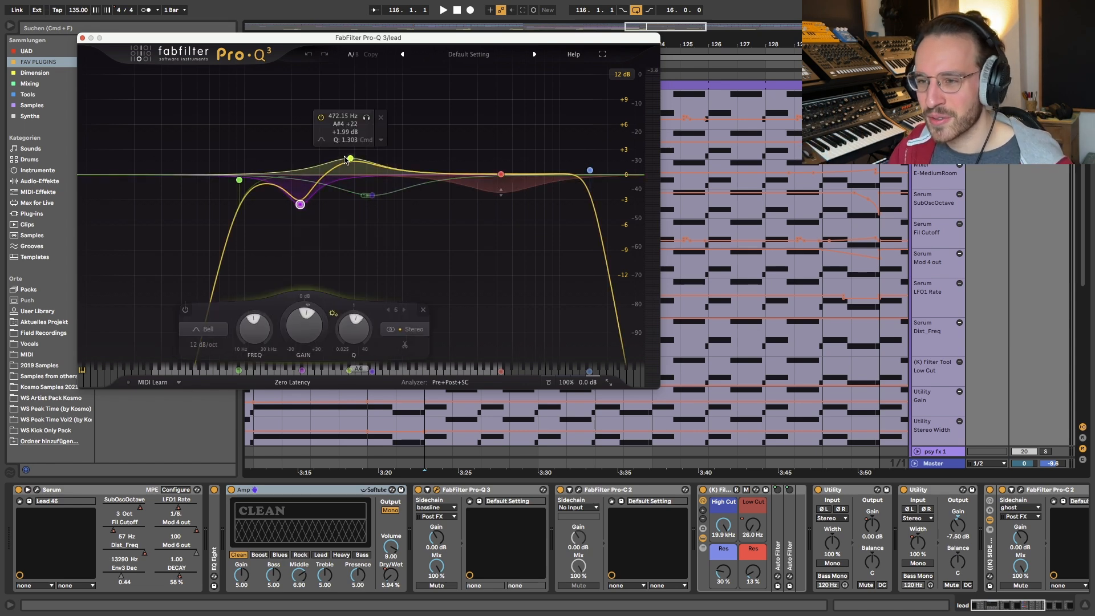
left_click(501, 174)
left_click(439, 498)
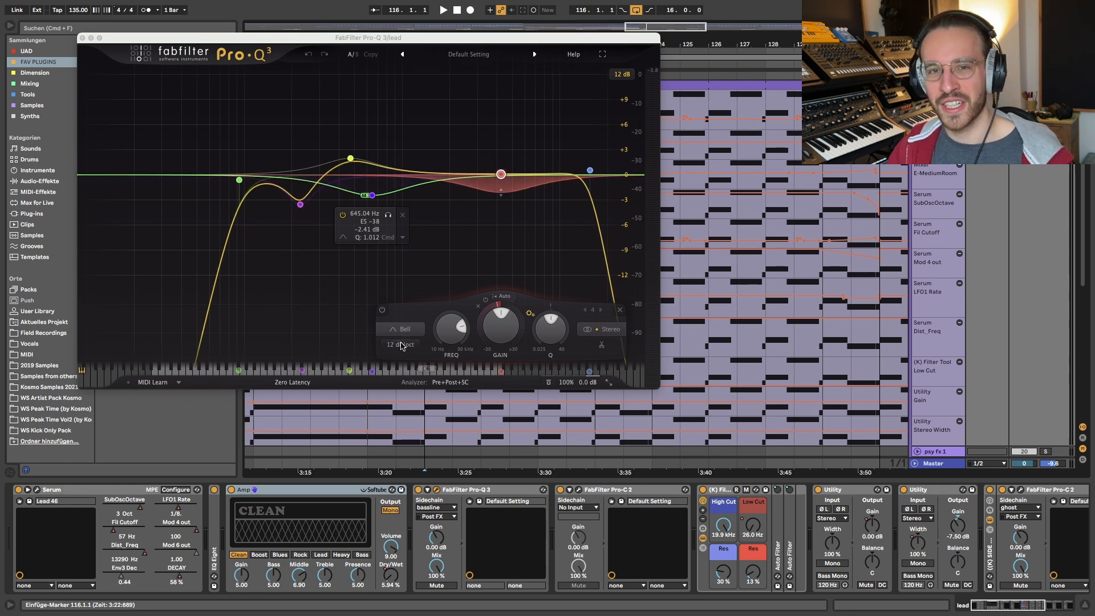
left_click(437, 491)
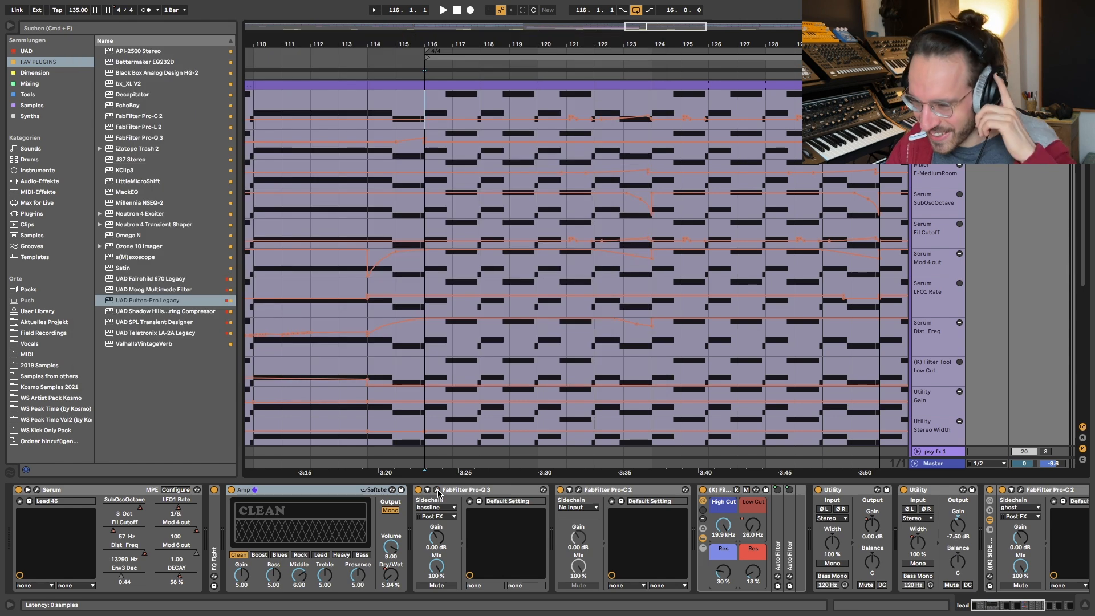
Inspect the lead's Vocal-style Pro-C 2 and its ghost-sidechained Pumping-style Pro-C 2 during playback, closing each window
left_click(578, 490)
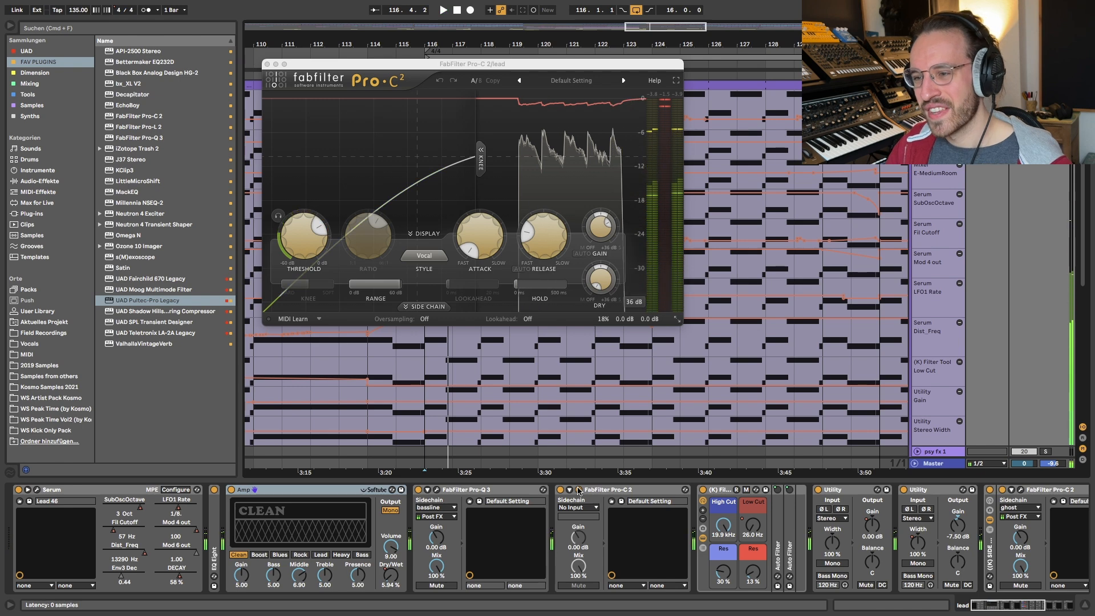
left_click(579, 490)
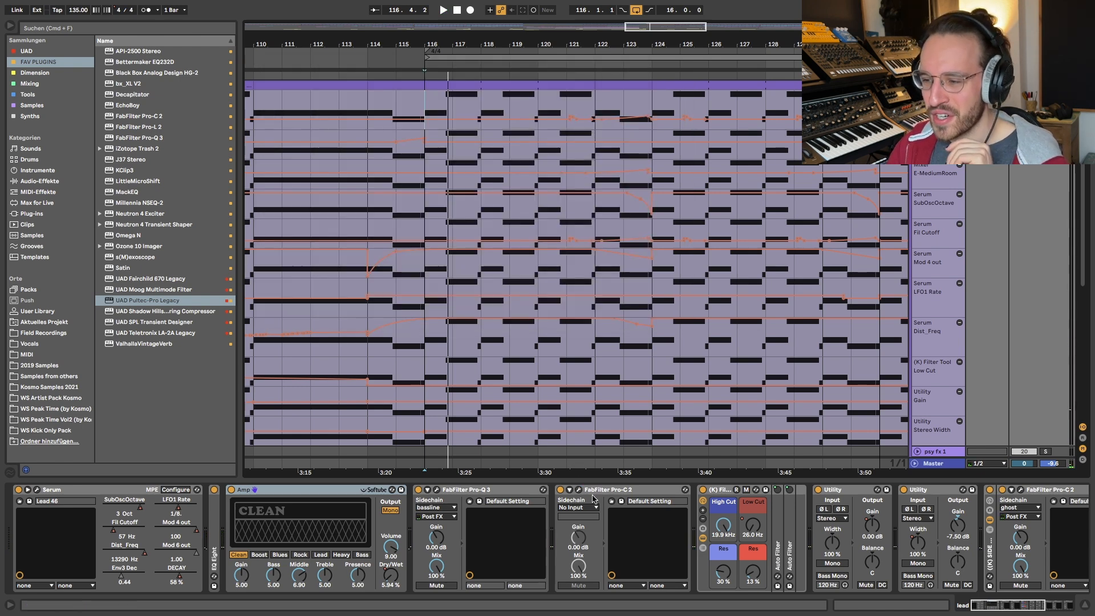
scroll(593, 499, "right", 10)
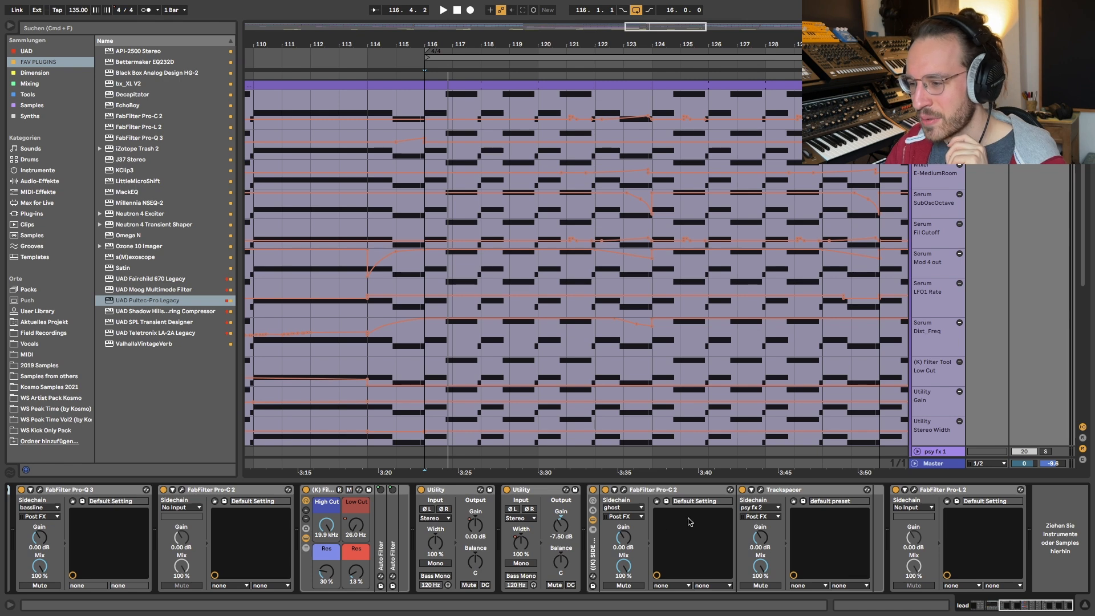
left_click(623, 490)
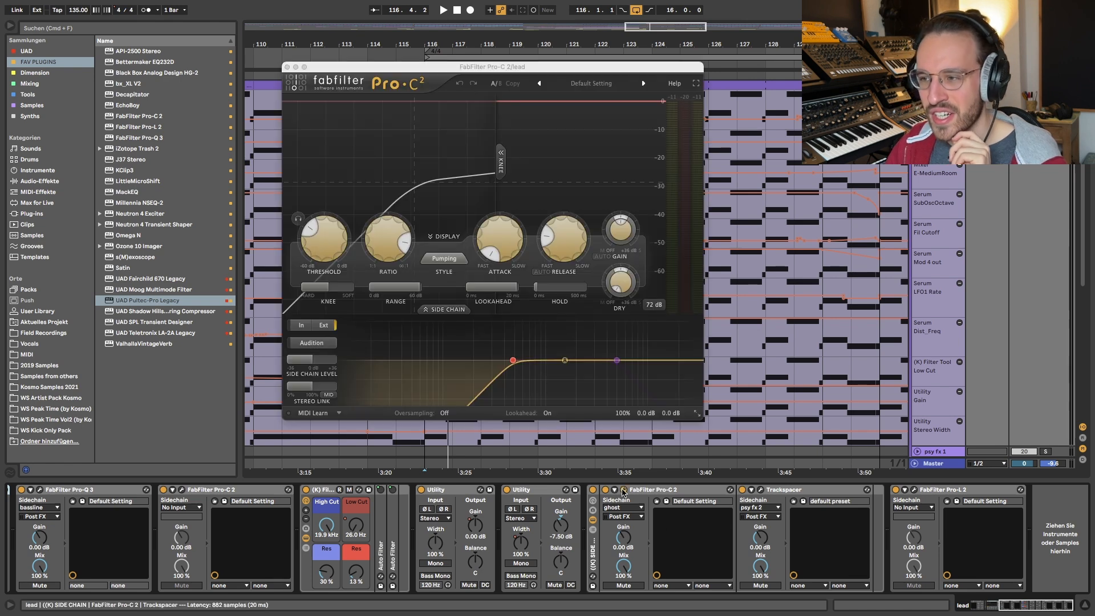
key("space")
left_click(623, 491)
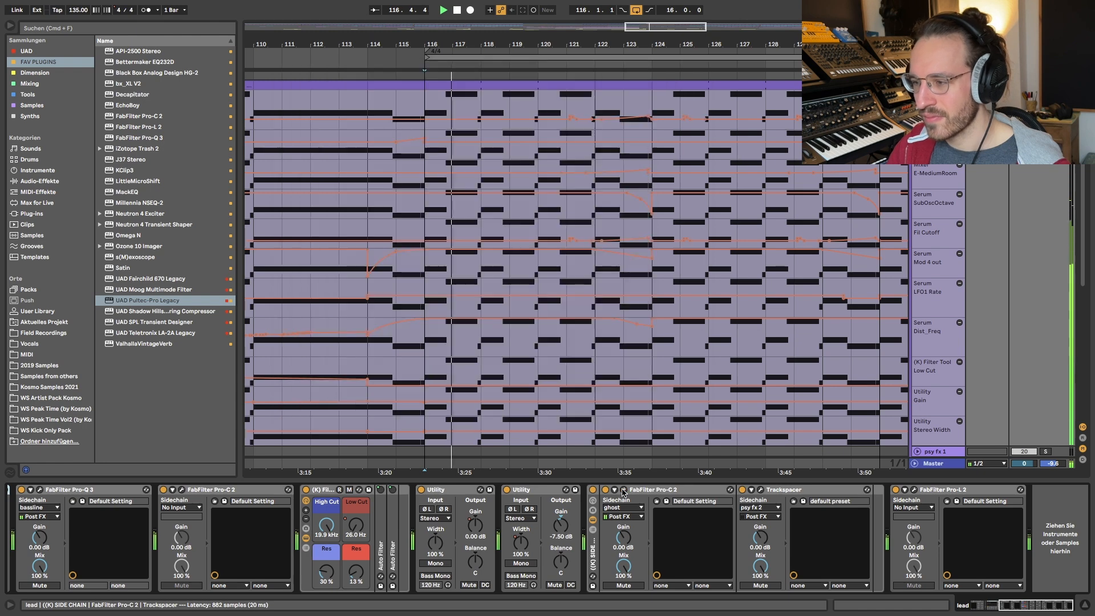
Restart the soloed lead's playback from 116.1.1
scroll(741, 342, "up", 6)
scroll(741, 343, "left", 4)
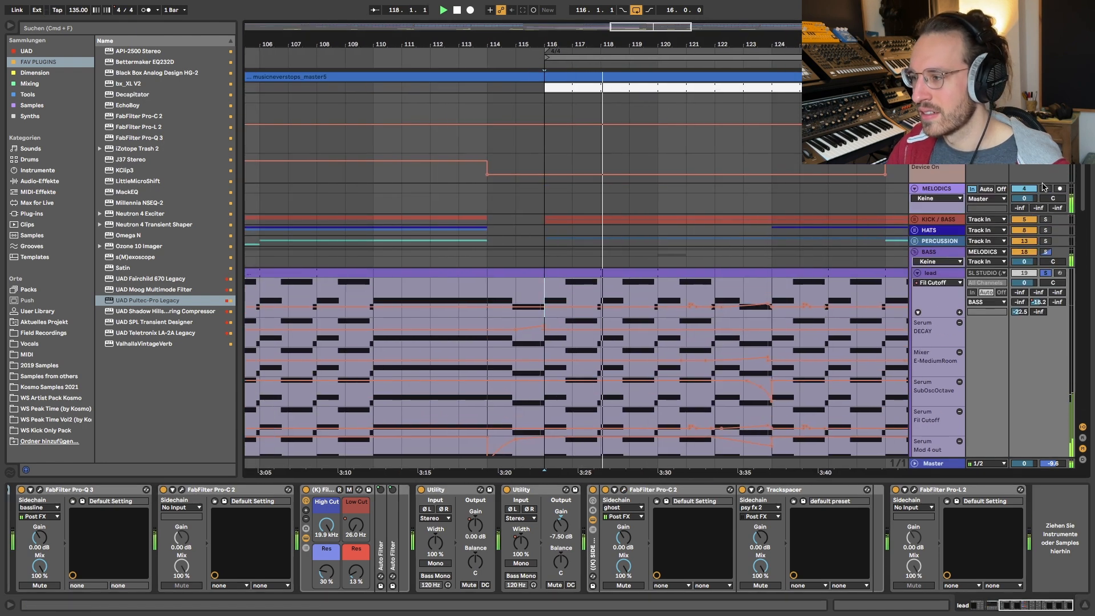
key("space")
key("space")
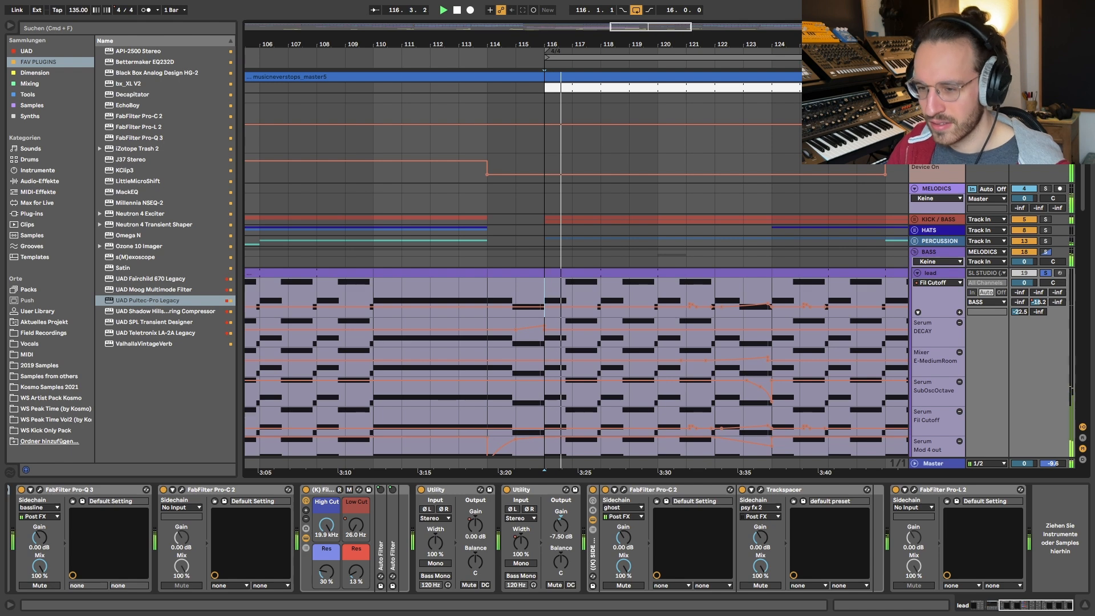